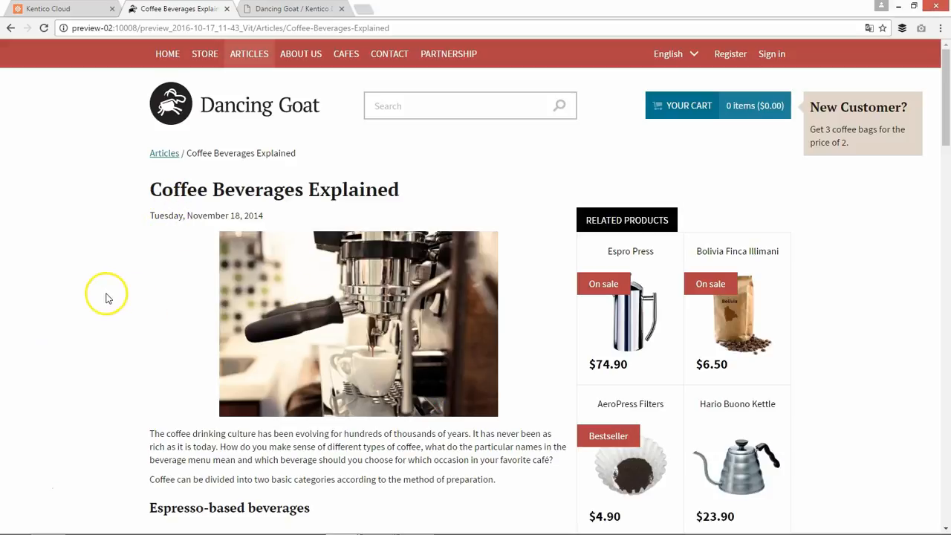
Open the Article content type and review its elements from the guidelines to Body Copy
scroll(106, 296, "down", 3)
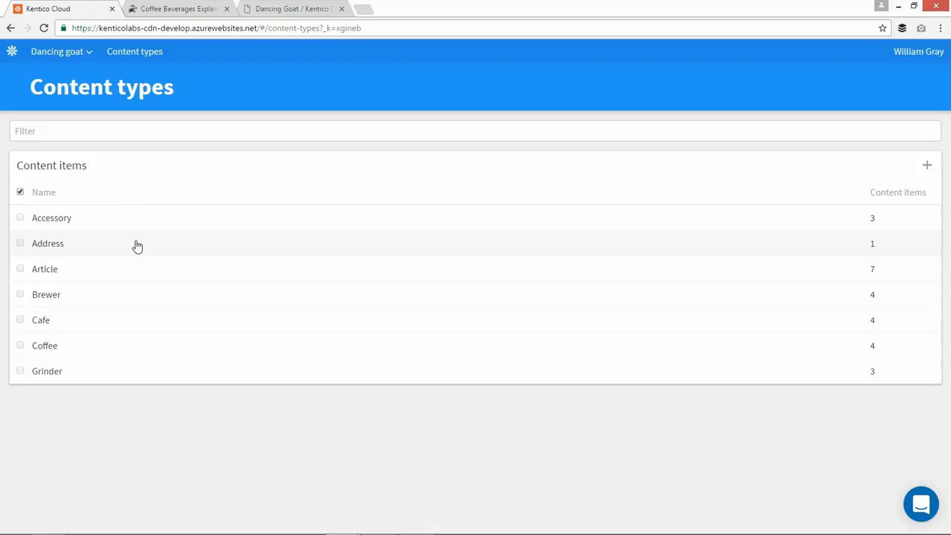
left_click(64, 269)
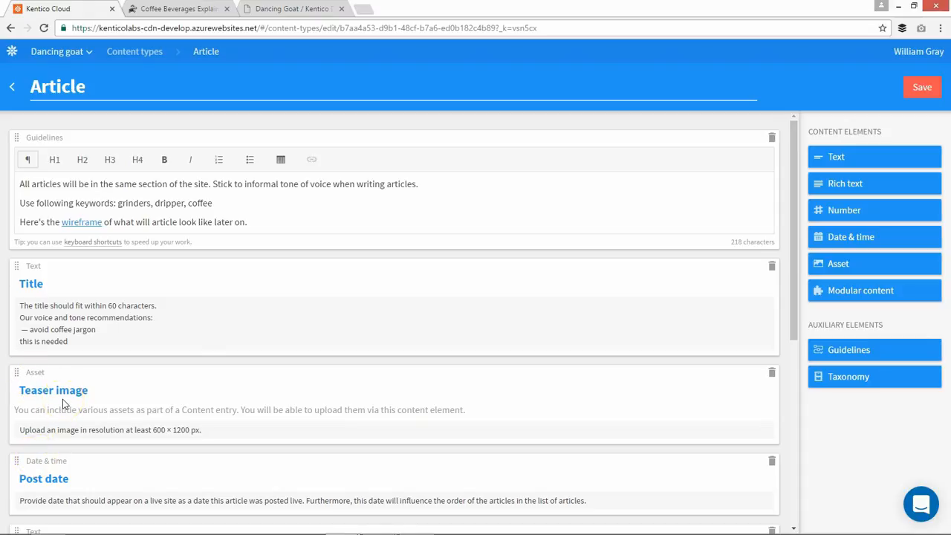
scroll(135, 402, "down", 1)
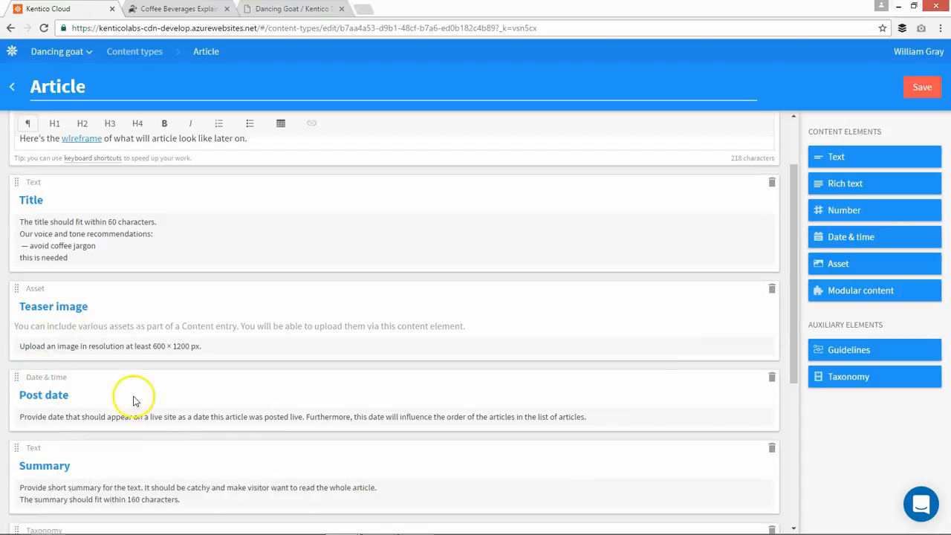
scroll(134, 401, "down", 3)
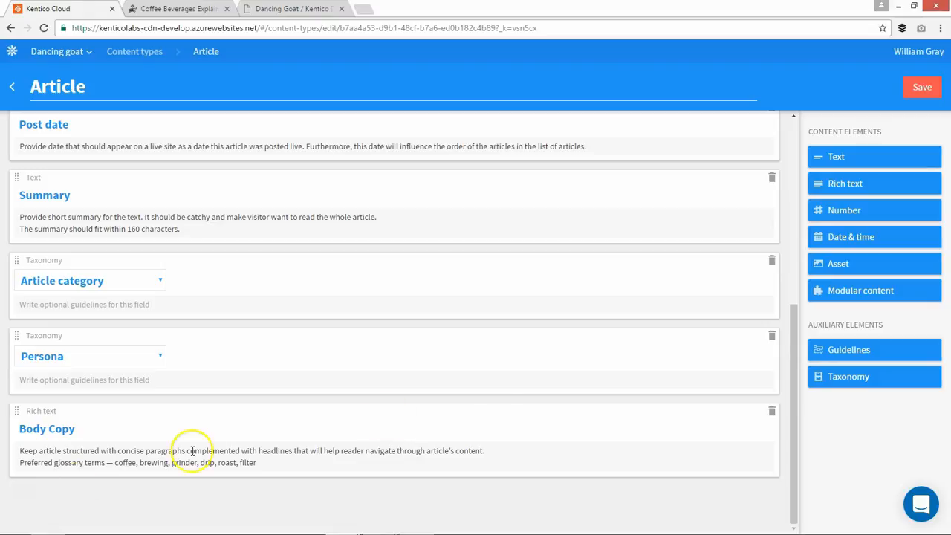
Try adding an Asset element between Article category and Persona, and delete it again
left_click_drag(836, 267, 208, 272)
left_click_drag(26, 273, 26, 350)
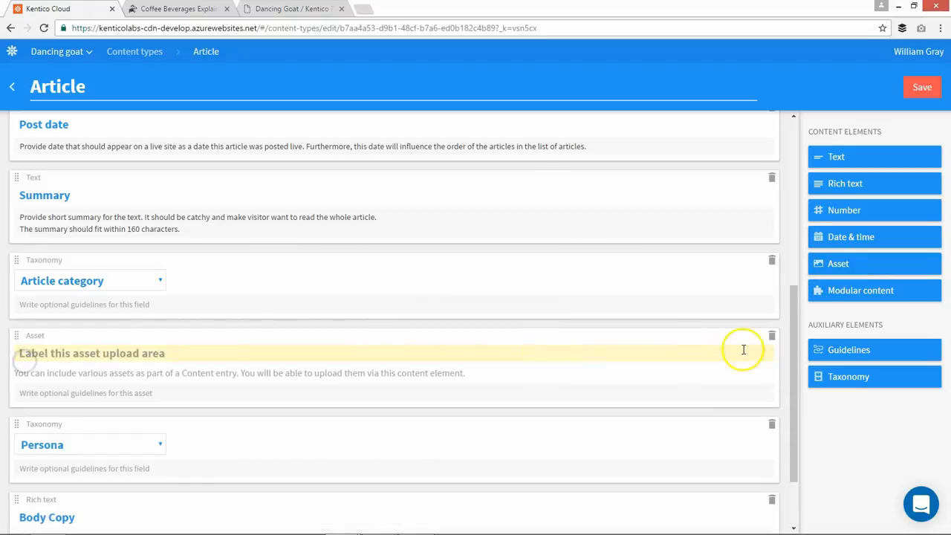
left_click(771, 336)
left_click(743, 385)
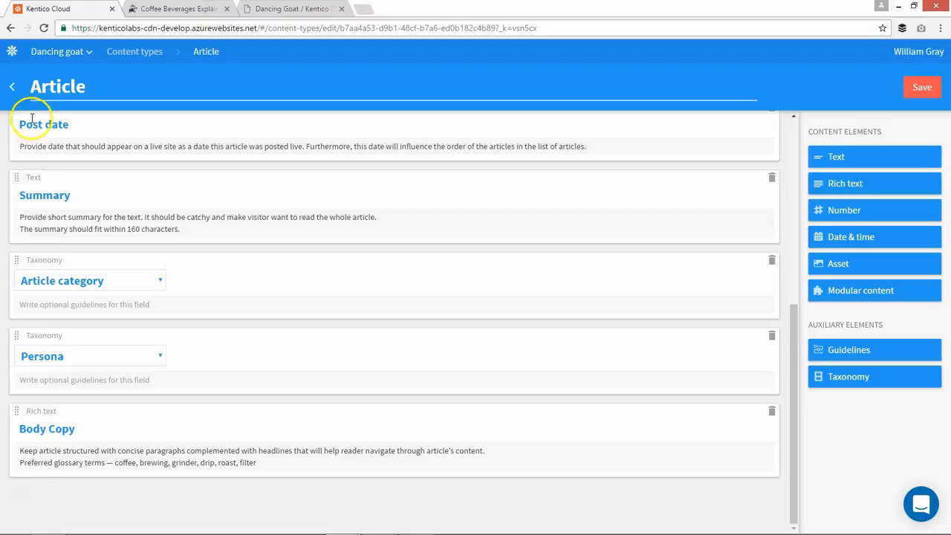
Add a Roasters item to the project's sitemap and nest it under Products, after Grinders
left_click(13, 52)
left_click(31, 141)
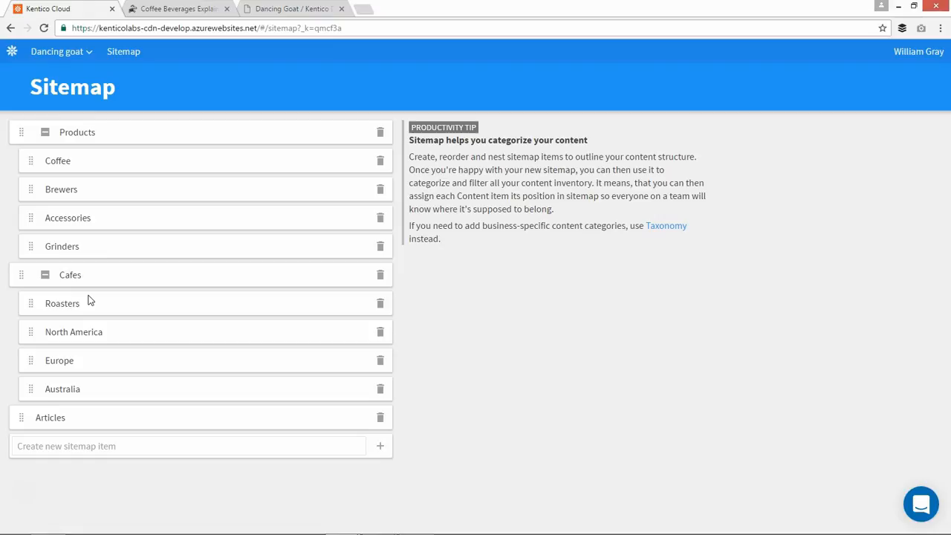
left_click(112, 447)
type("Roasters")
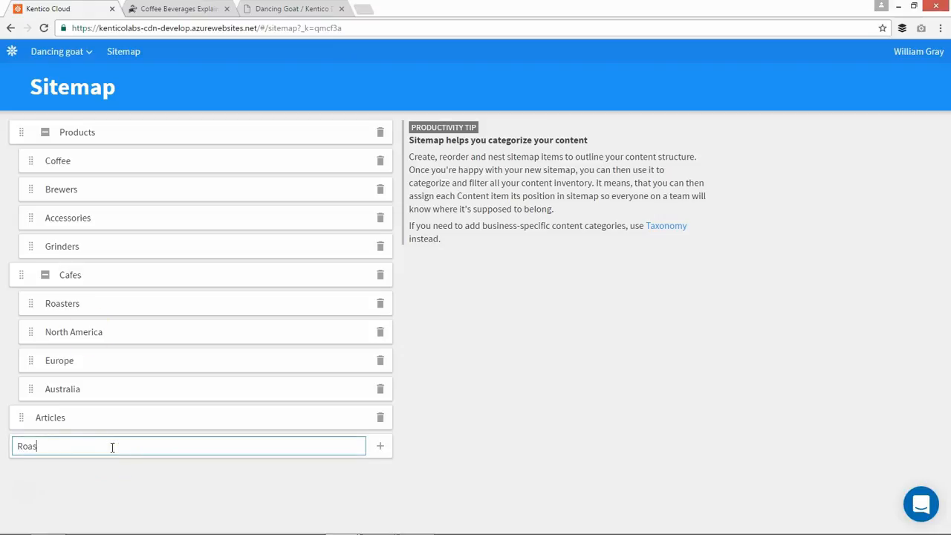
key("Return")
left_click_drag(22, 446, 23, 274)
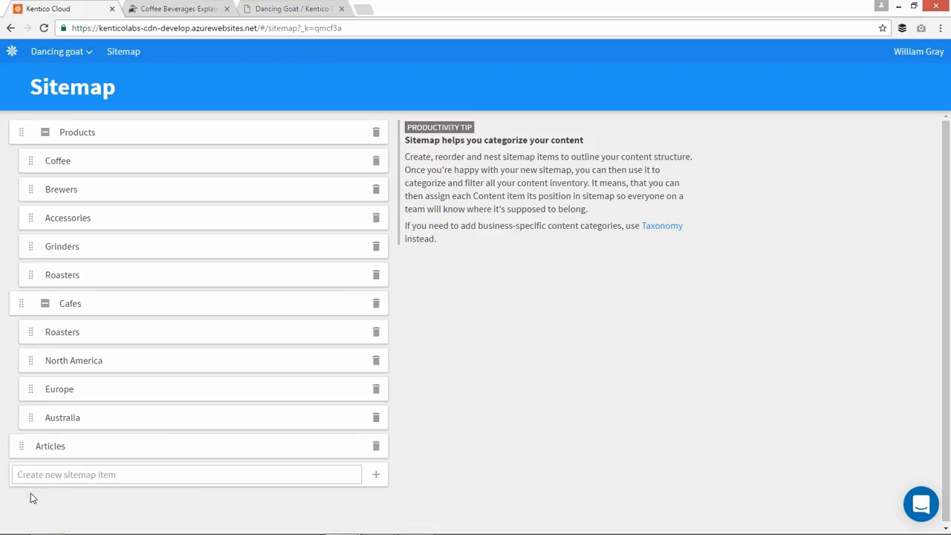
Add the term Coffee Geek to the Persona taxonomy group and return to the list of taxonomy groups
left_click(12, 56)
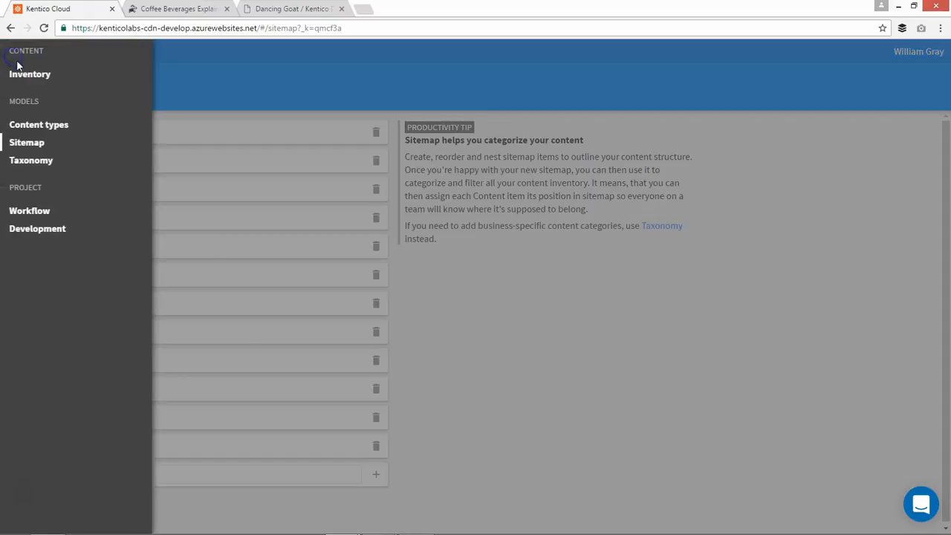
left_click(32, 161)
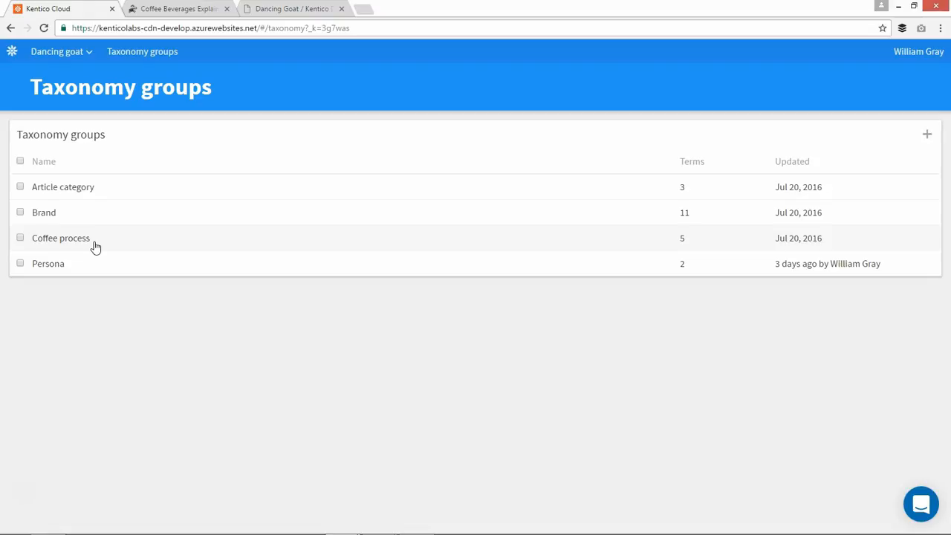
left_click(110, 264)
left_click(108, 235)
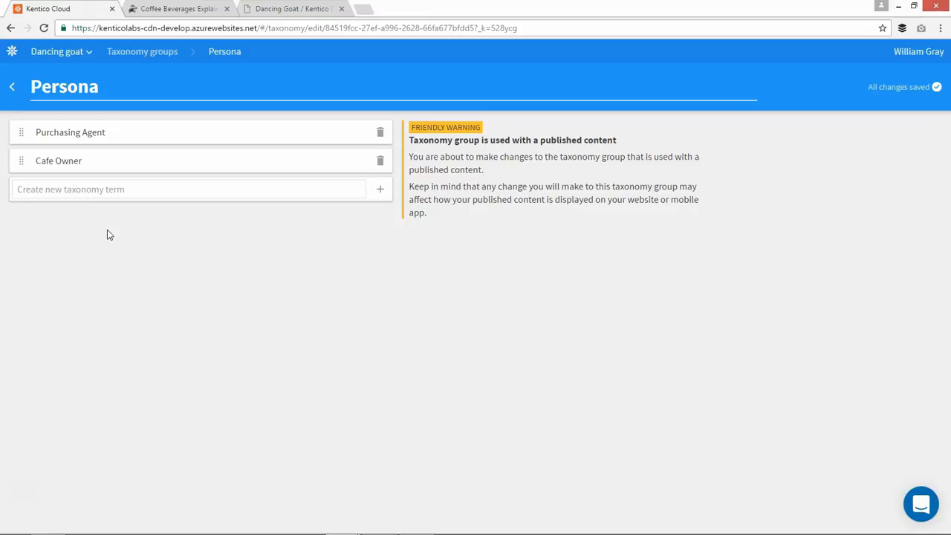
left_click(78, 188)
type("Coffee Geek")
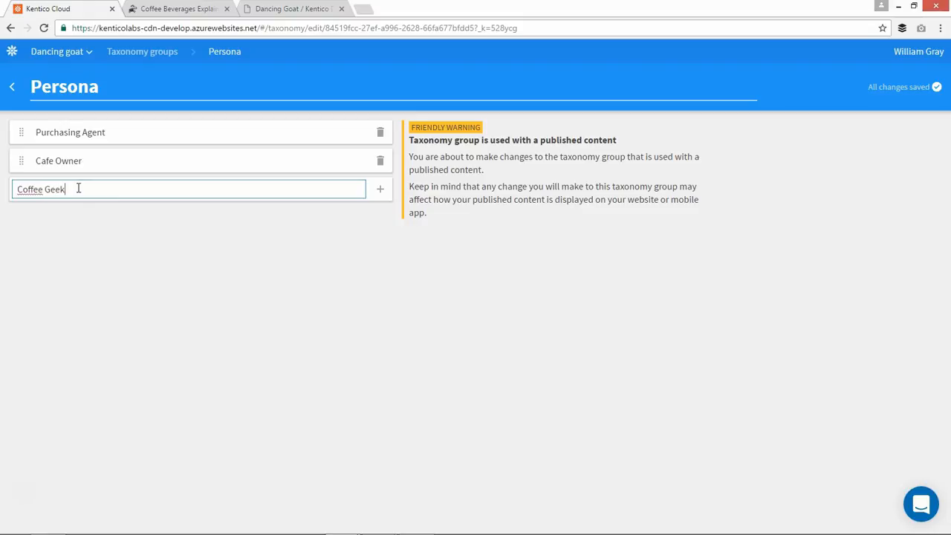
key("Return")
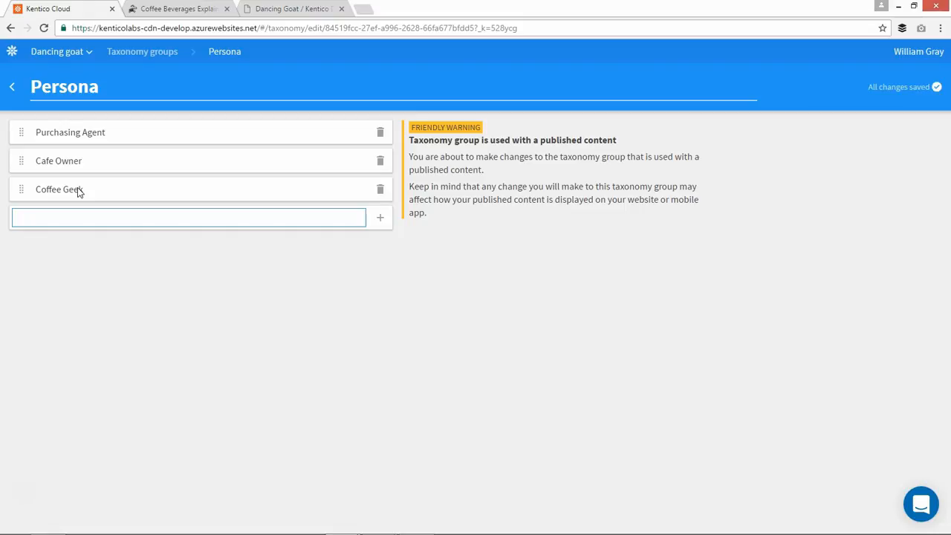
left_click(22, 494)
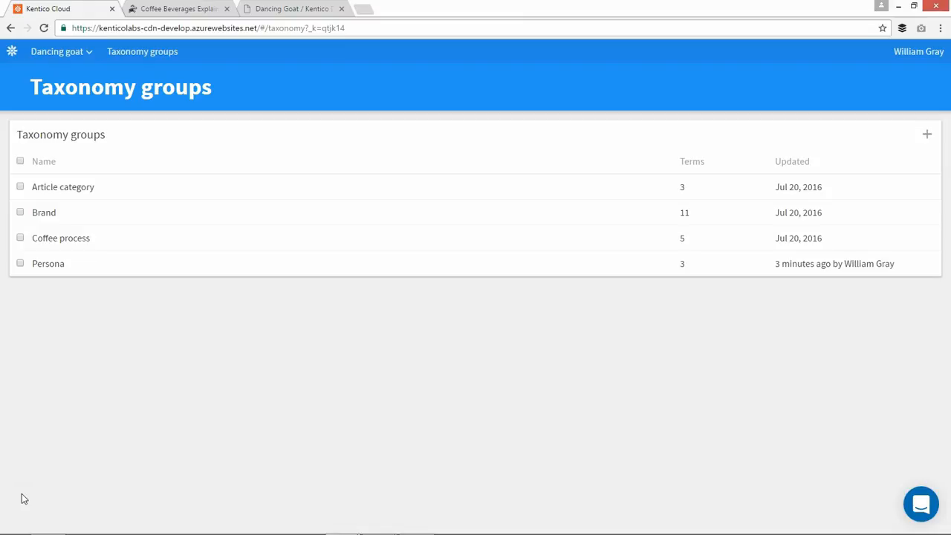
Create a workflow step named SEO-verified and place it between Ready for review and Approved for import
left_click(11, 55)
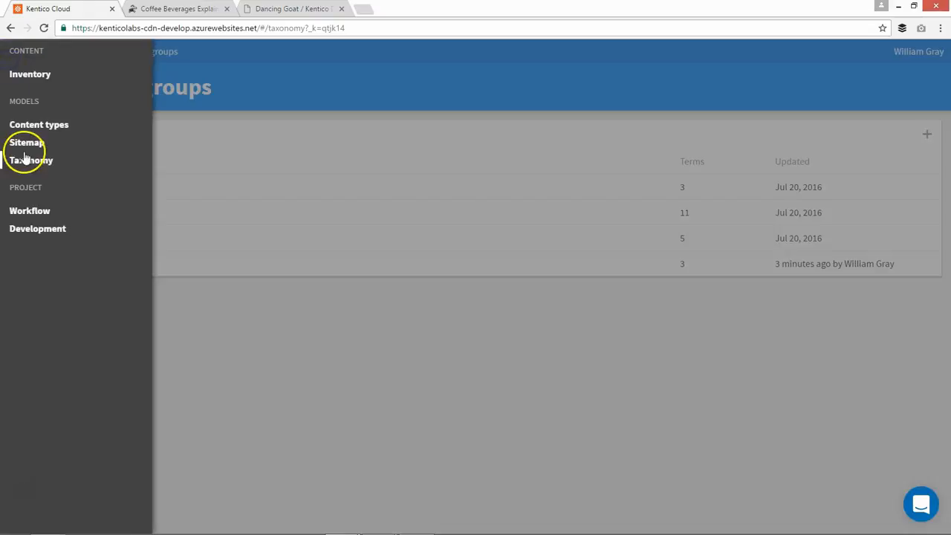
left_click(28, 211)
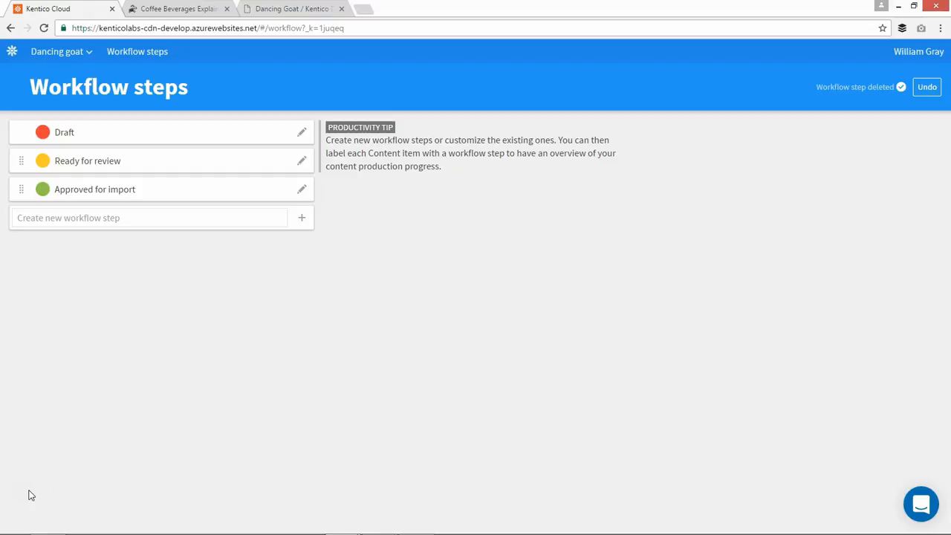
left_click(80, 220)
type("S")
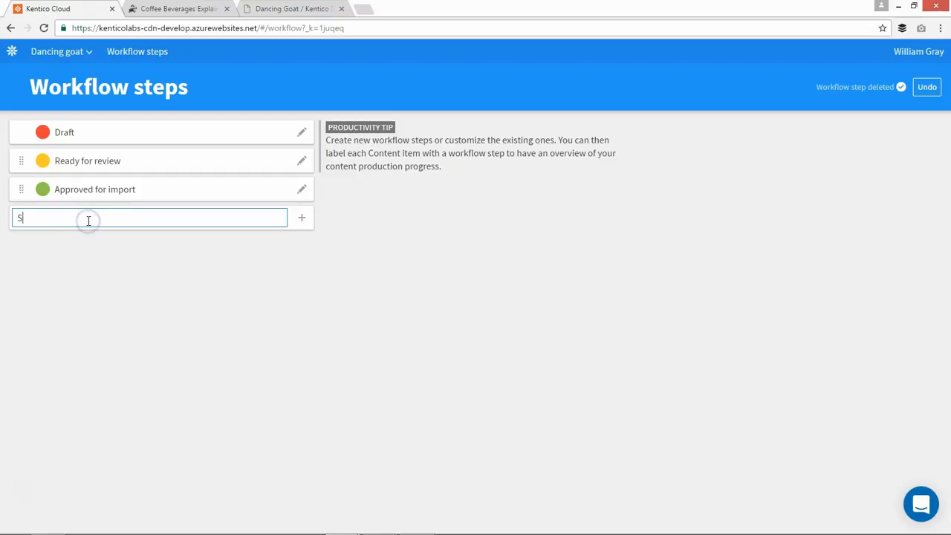
type("EO-verified")
key("Return")
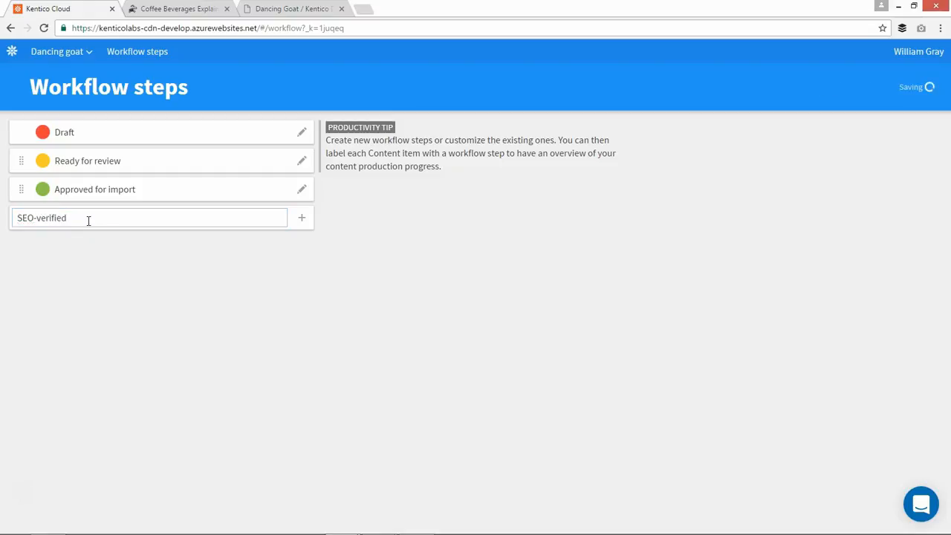
left_click_drag(25, 220, 25, 190)
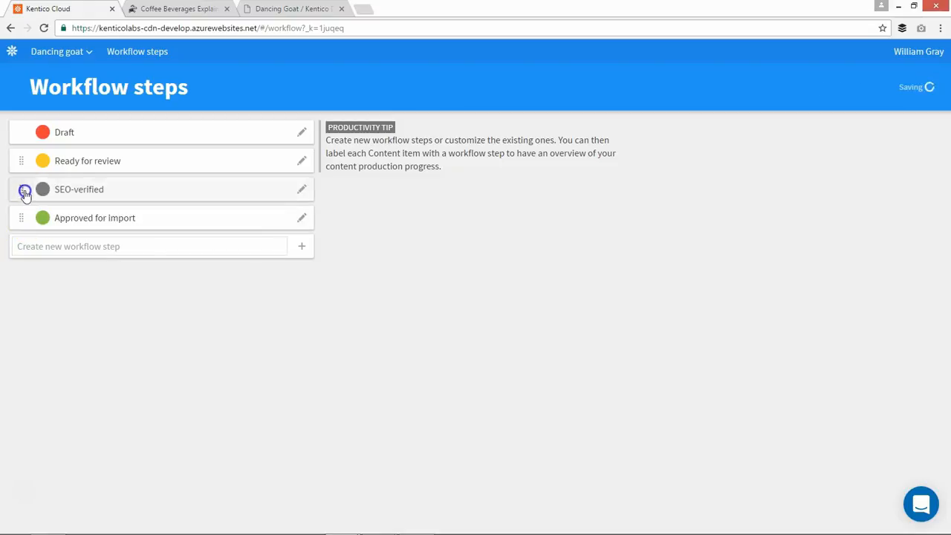
Change the color of the SEO-verified workflow step to yellow and save it
left_click(74, 190)
left_click(23, 256)
left_click(290, 296)
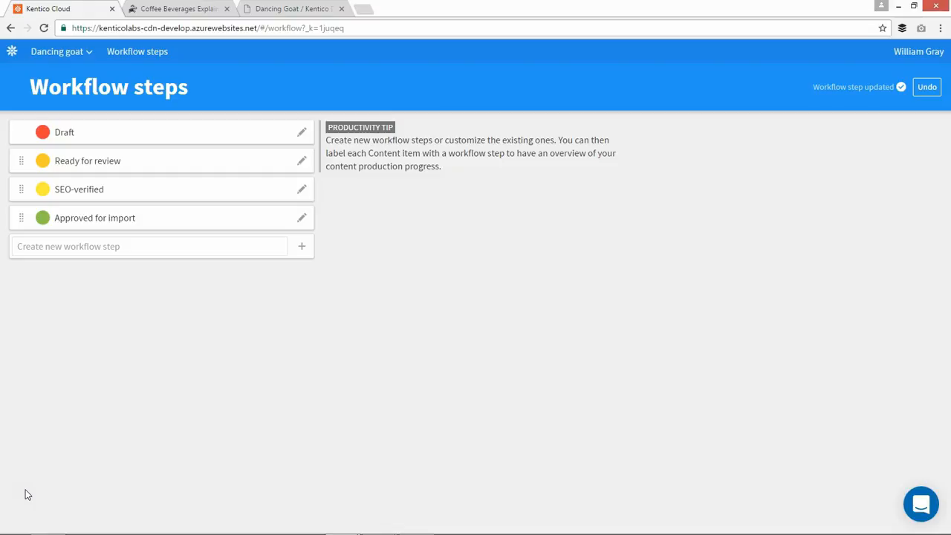
Open the content inventory and look through its workflow status and contributor filters
left_click(9, 50)
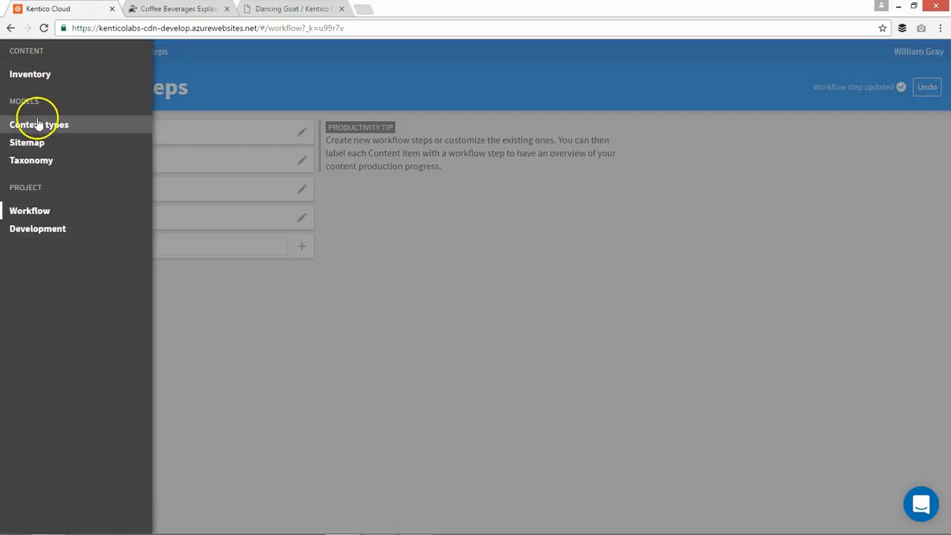
left_click(41, 78)
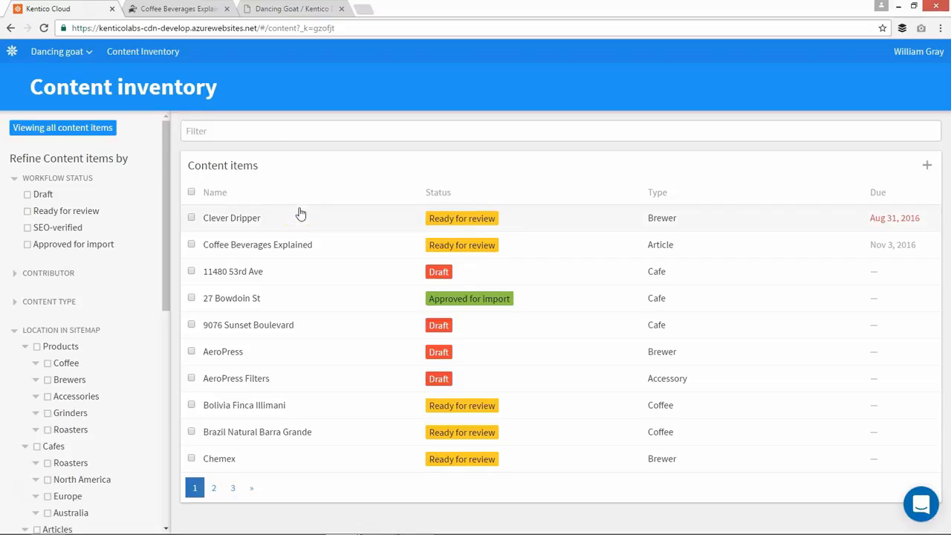
left_click(69, 216)
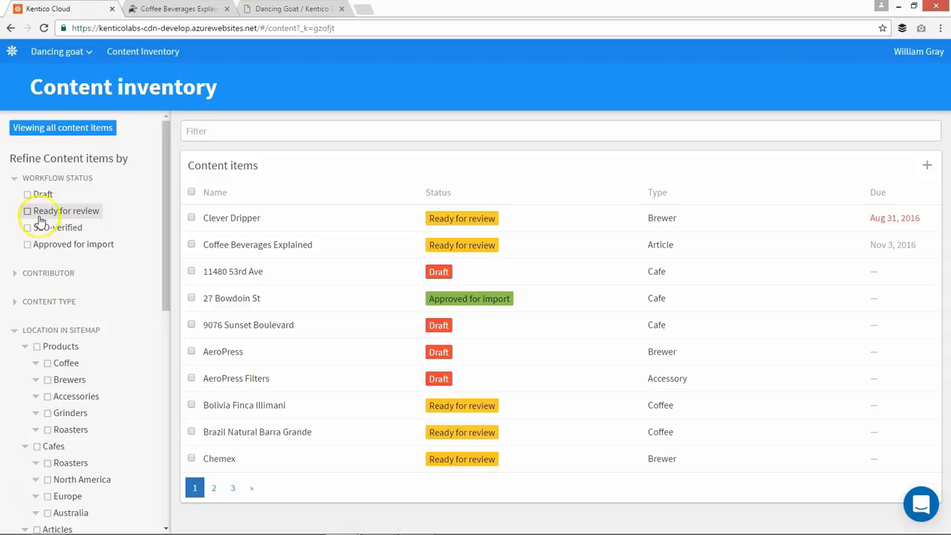
left_click(15, 275)
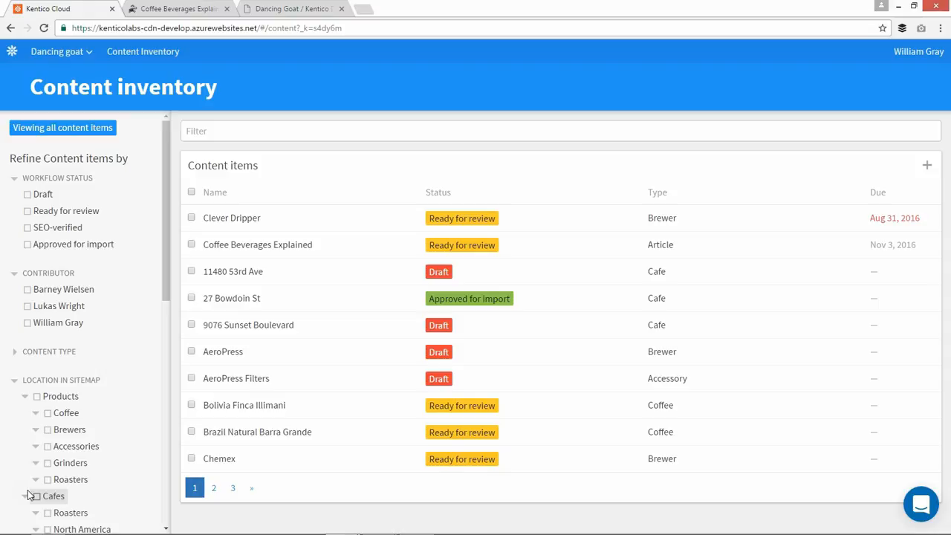
Create an Article content item named "The Health Benefits of Coffee" and assign it to Articles in the sitemap
left_click(926, 165)
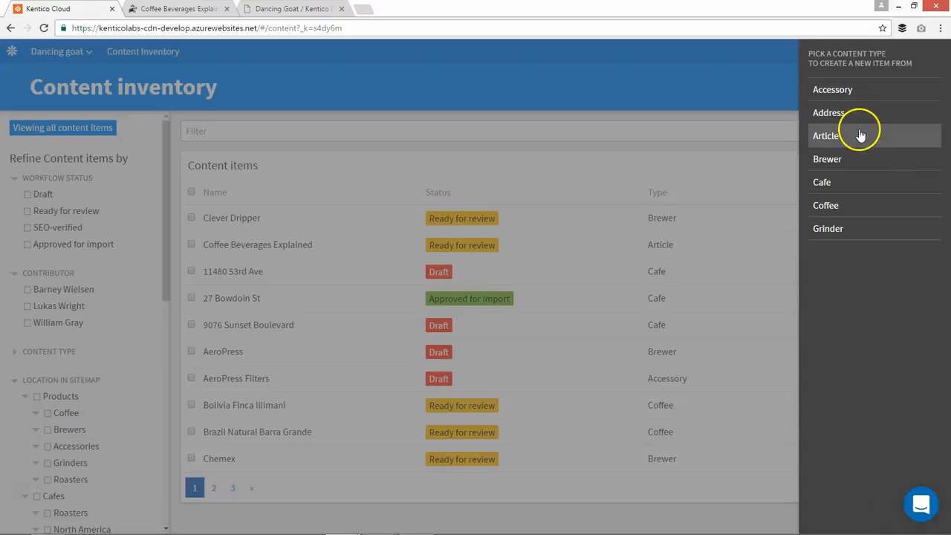
left_click(859, 134)
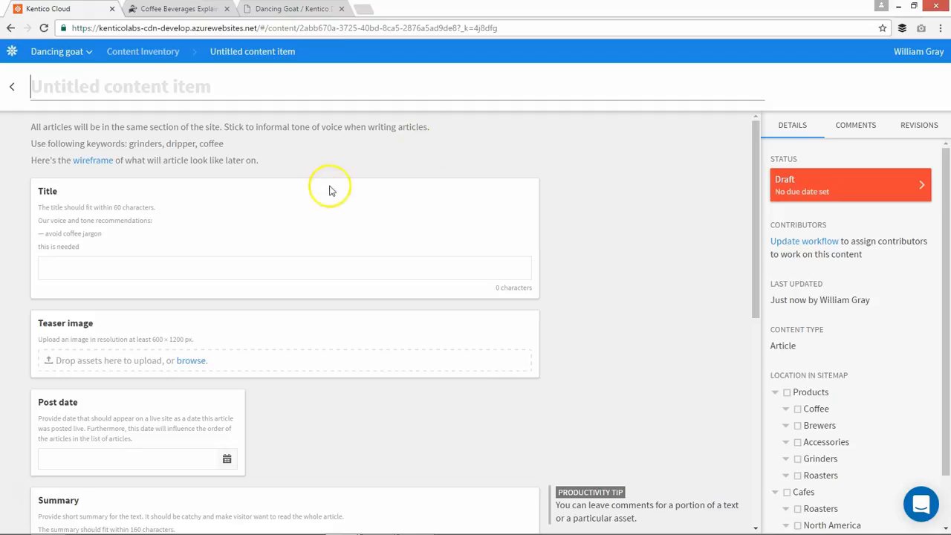
scroll(329, 186, "down", 5)
scroll(321, 263, "up", 5)
left_click(104, 90)
type("The Heal")
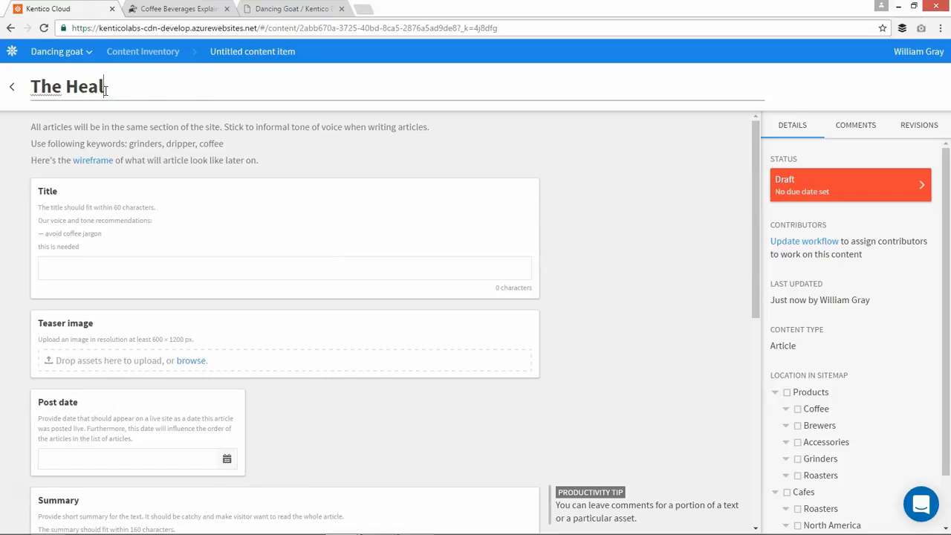
type("th Benefits of Coffee")
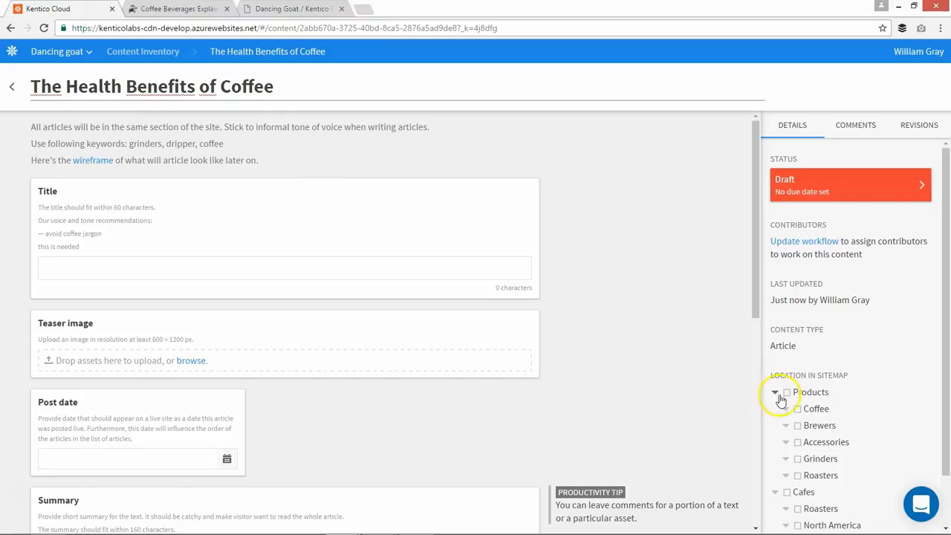
scroll(808, 466, "down", 1)
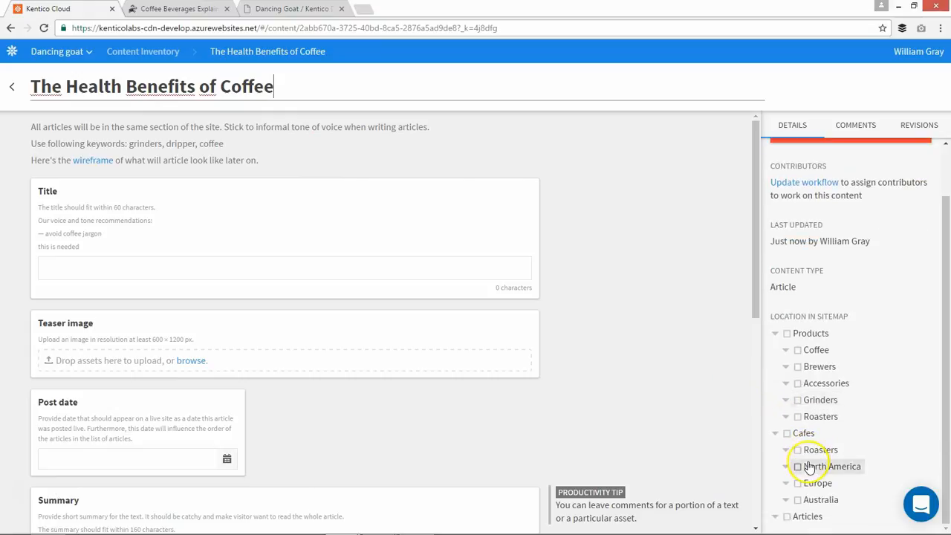
left_click(791, 523)
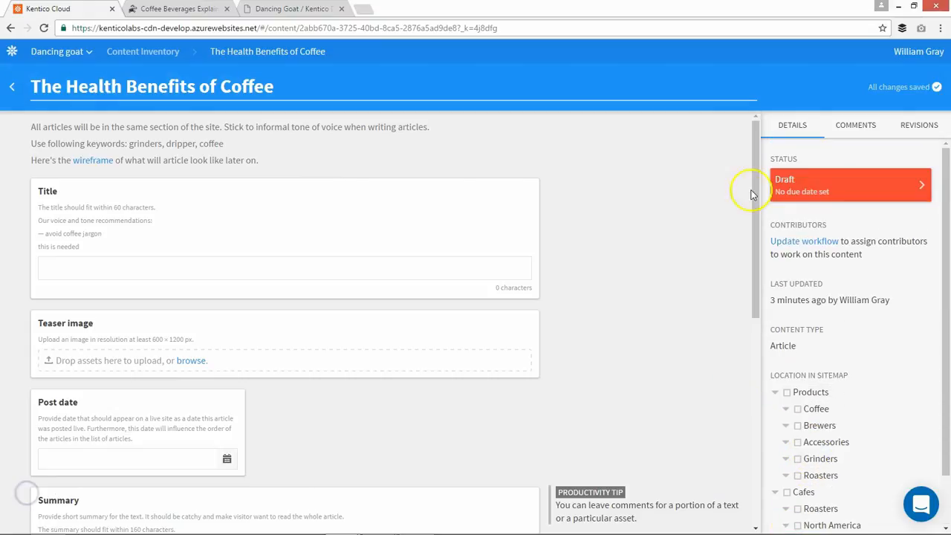
Open the article's workflow settings, keep the status at Draft and assign the second listed contributor
left_click(802, 194)
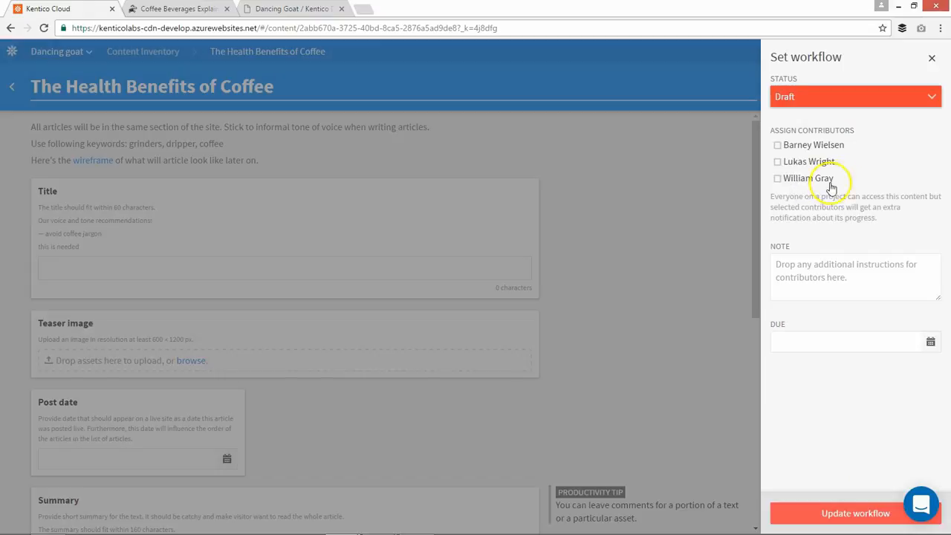
left_click(862, 101)
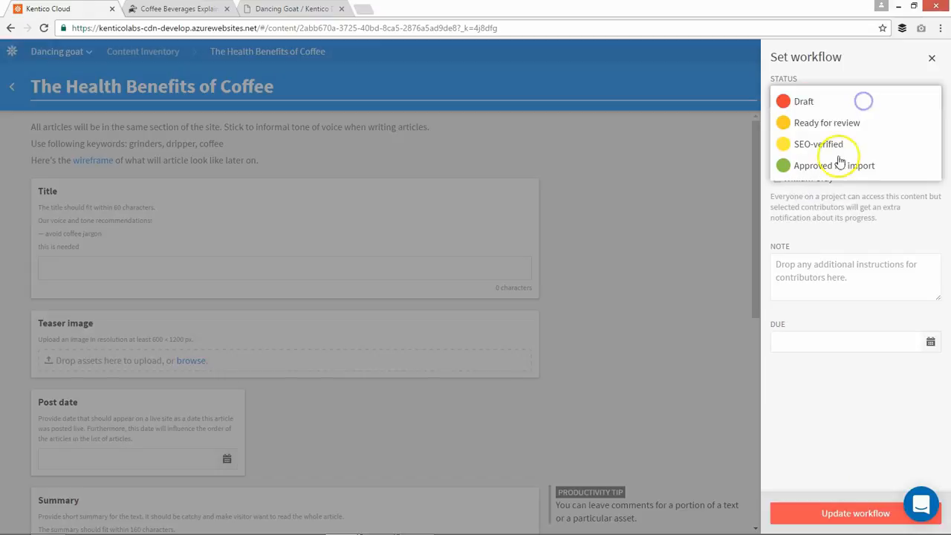
left_click(825, 104)
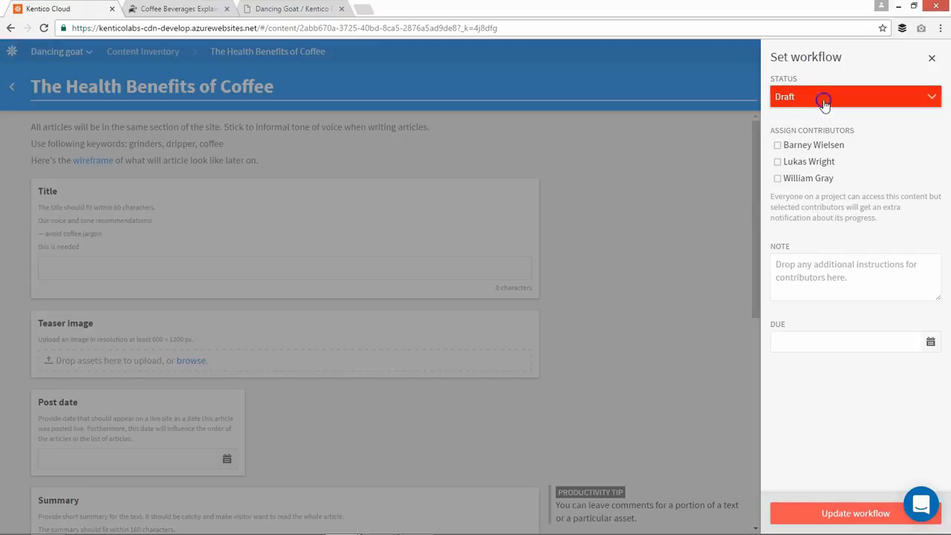
left_click(793, 164)
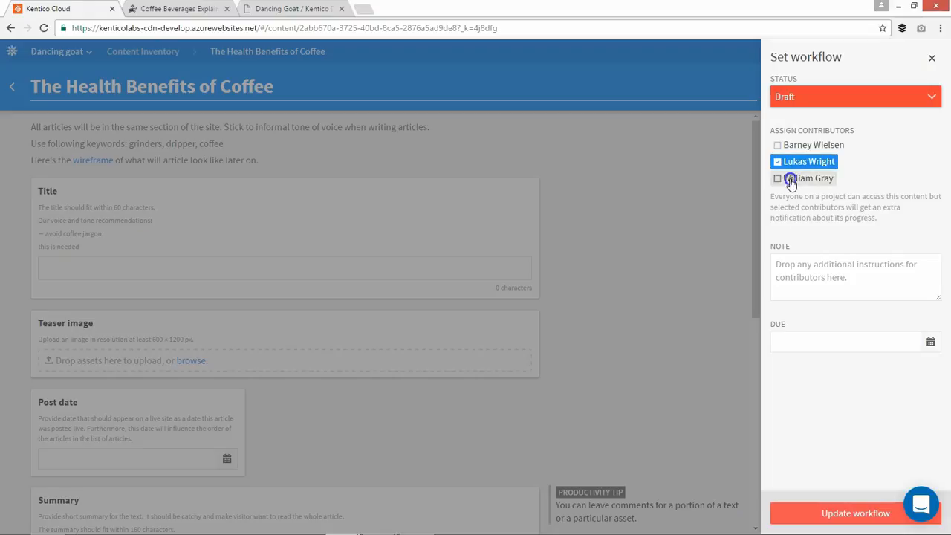
left_click(799, 183)
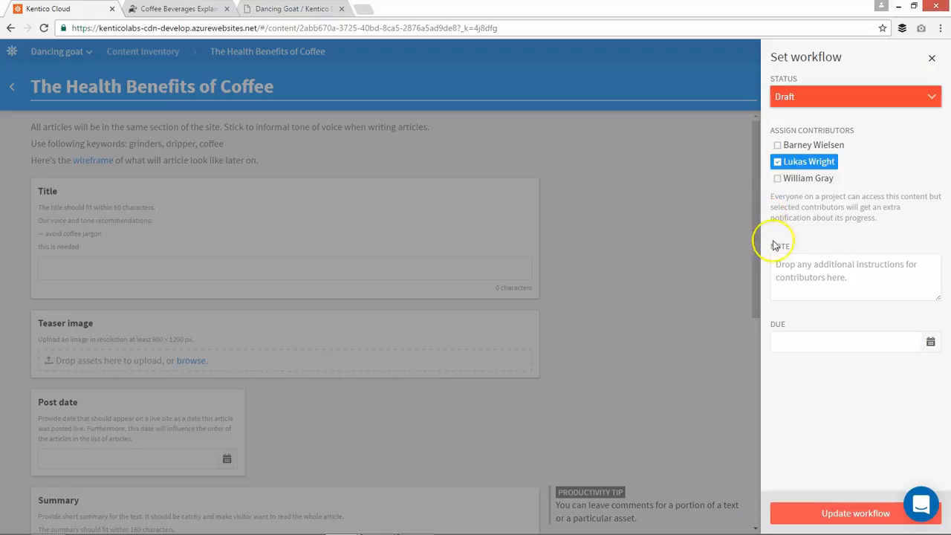
Add the workflow note "Keep the voice and tone informal", set the due date to Oct 21, 2016, 4:00 PM, and update the workflow
left_click(807, 259)
type("Keep t")
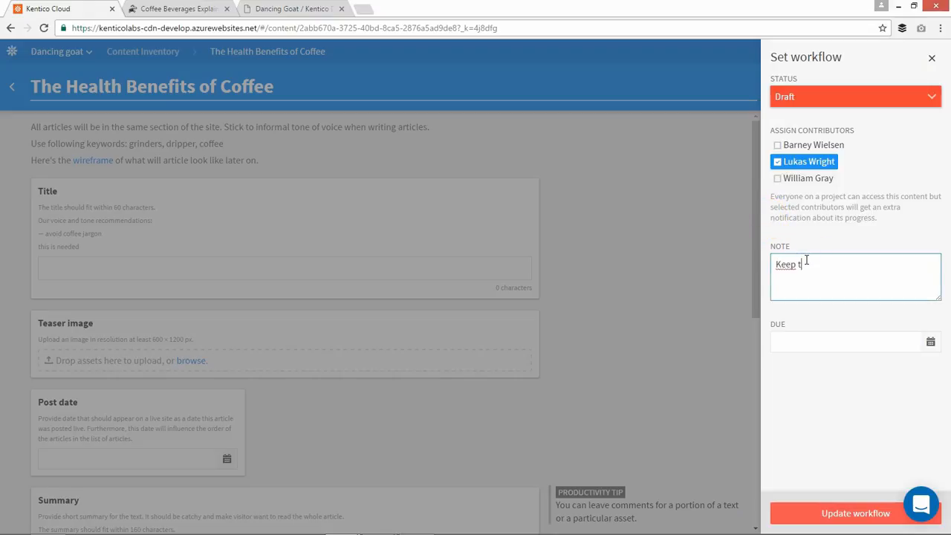
type("he voice and tone informal")
left_click(830, 340)
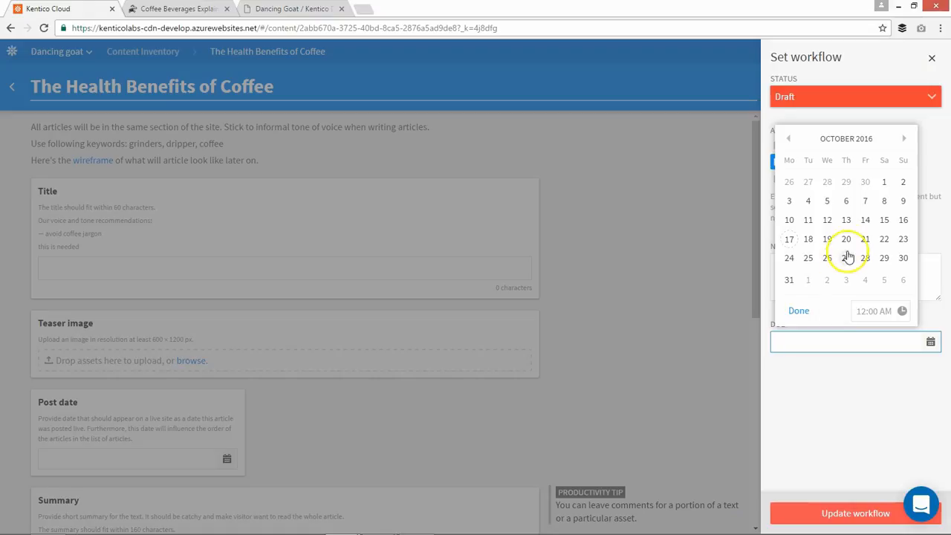
left_click(866, 238)
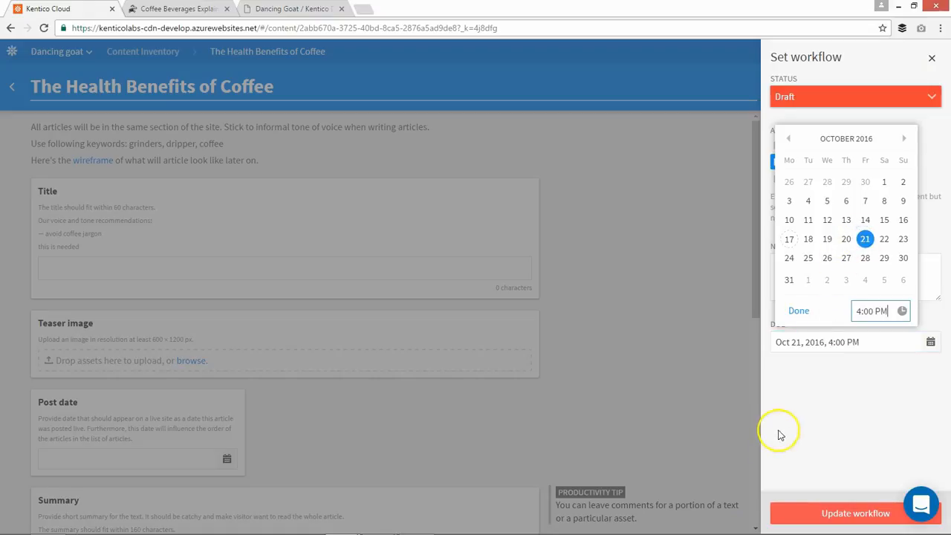
left_click(809, 515)
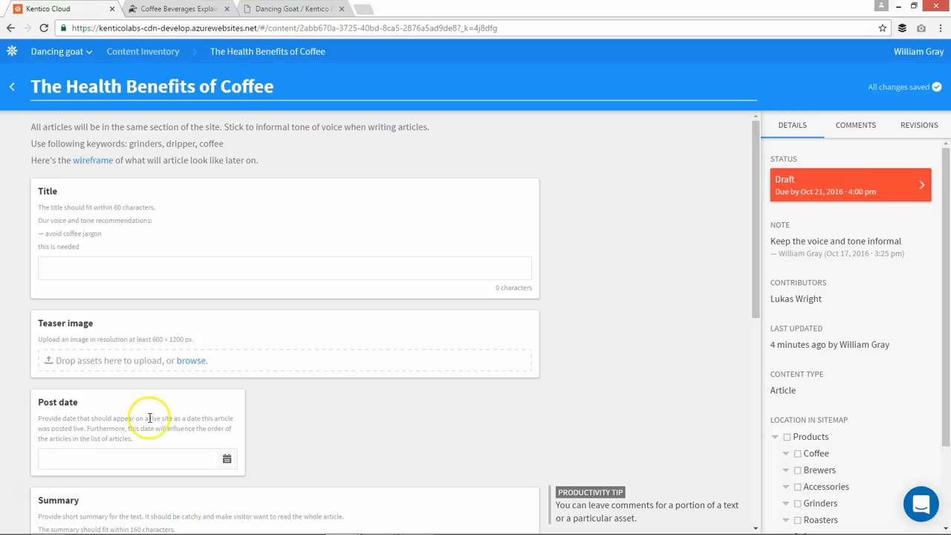
Enter two lines of placeholder text in the article's Body Copy and format the first line as an H1 heading
scroll(148, 417, "down", 6)
left_click(137, 486)
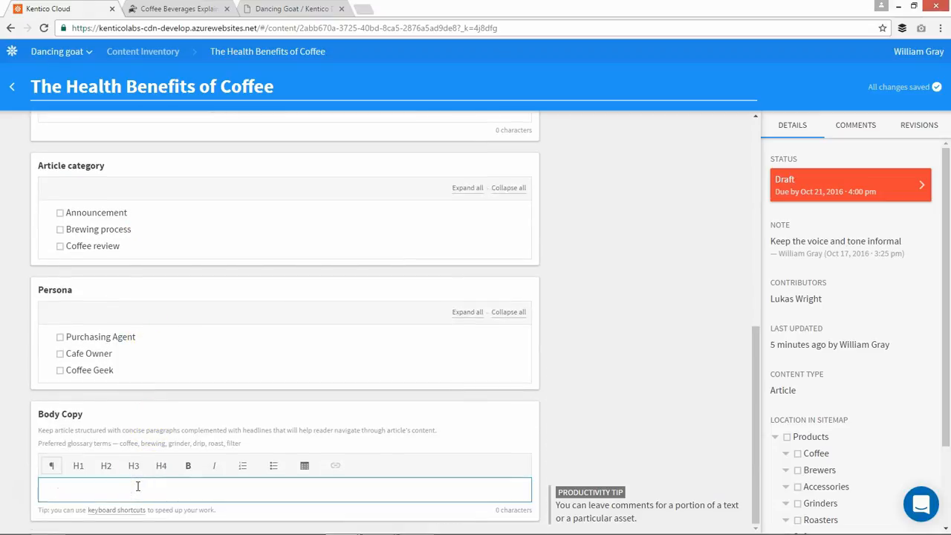
type("dgdsgsdfgsdfgdsg")
key("Return")
type("sdfgfdsfgsdfgsdfg")
key("Return")
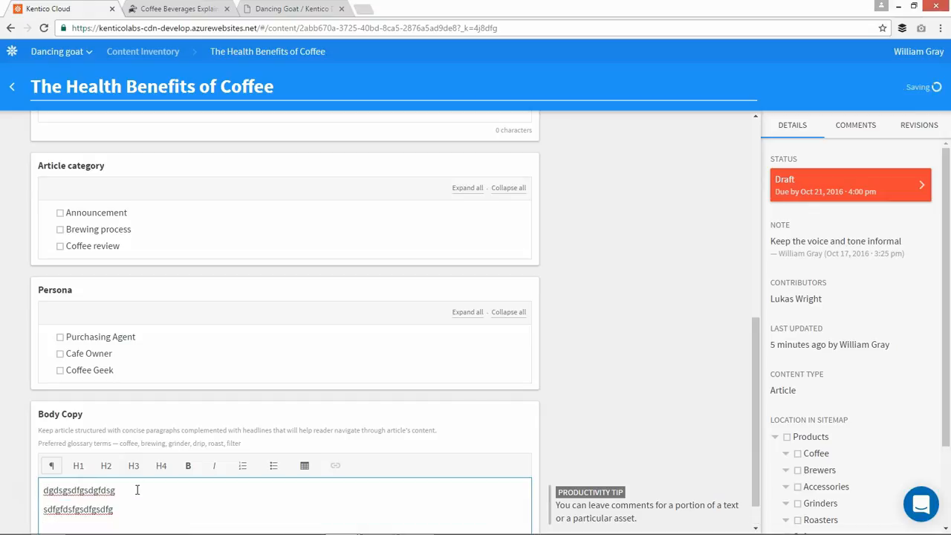
double_click(82, 492)
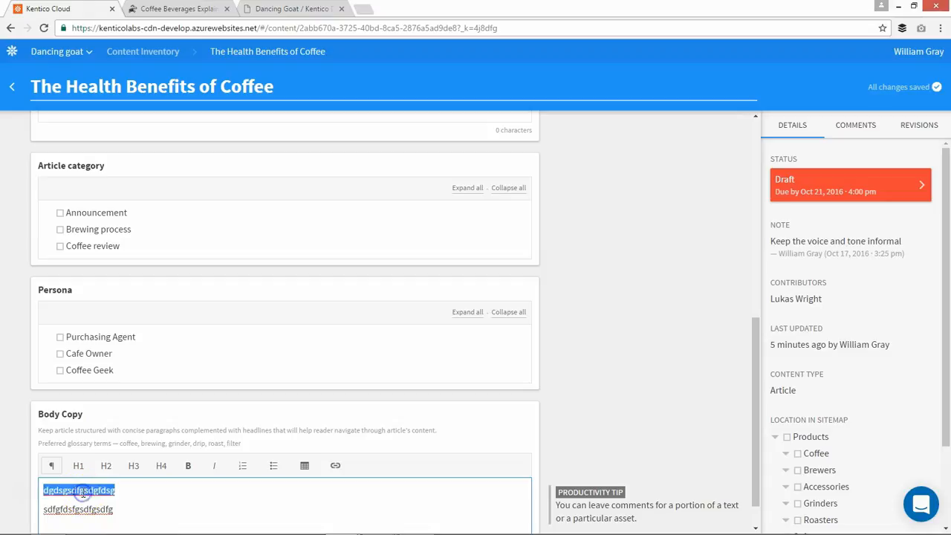
left_click(79, 466)
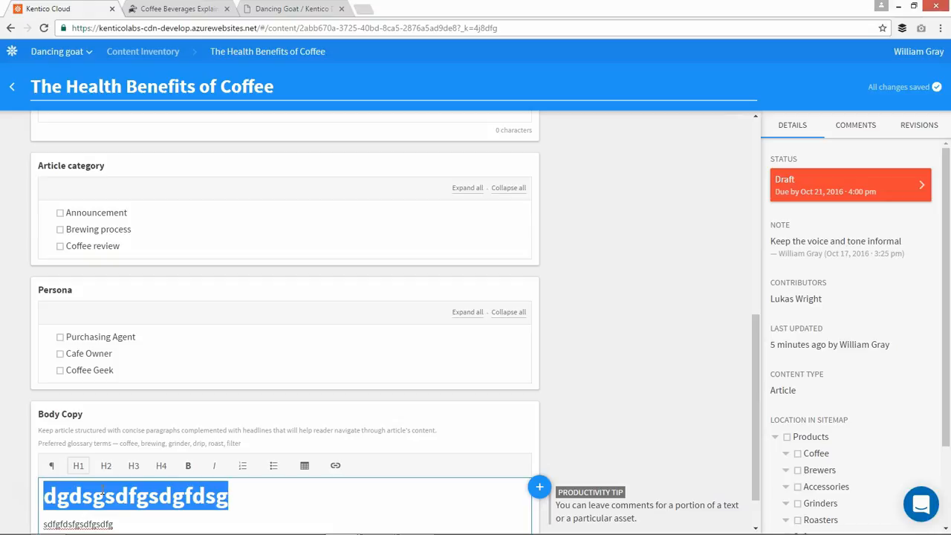
Add the comment "sadfadsfasdfsad" to the second line of the Body Copy text
scroll(104, 493, "down", 1)
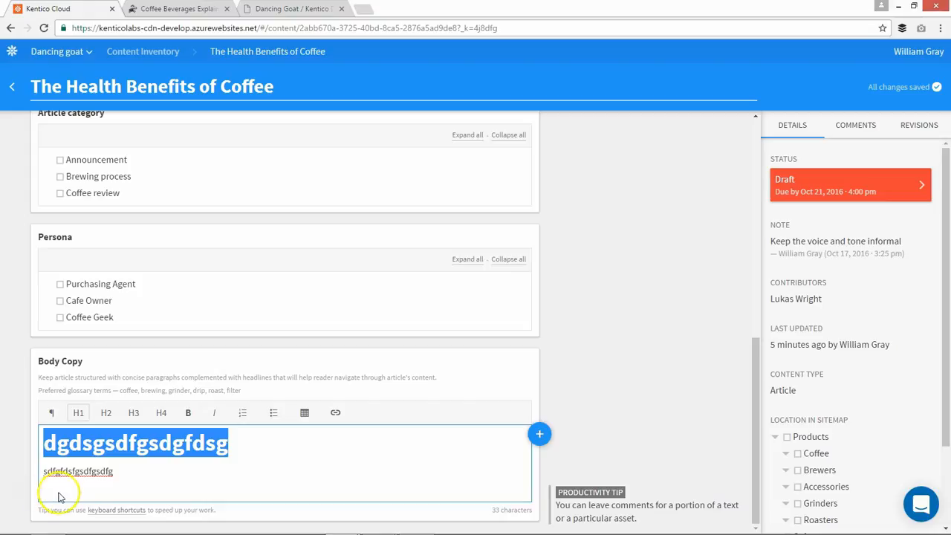
double_click(74, 472)
left_click(540, 471)
left_click(571, 493)
type("sadfadsfasdfsad")
left_click(574, 516)
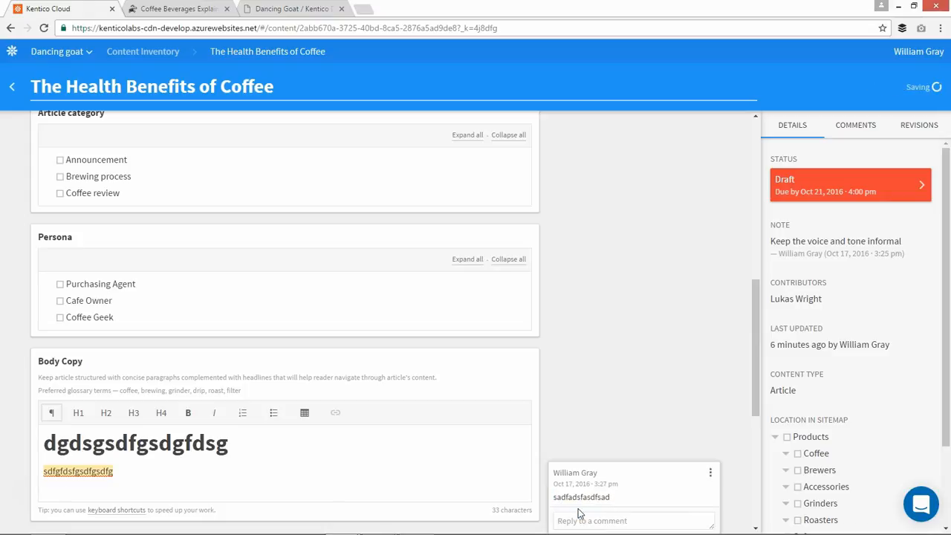
Mark the Body Copy comment as resolved and show the article's list of comments
left_click(710, 473)
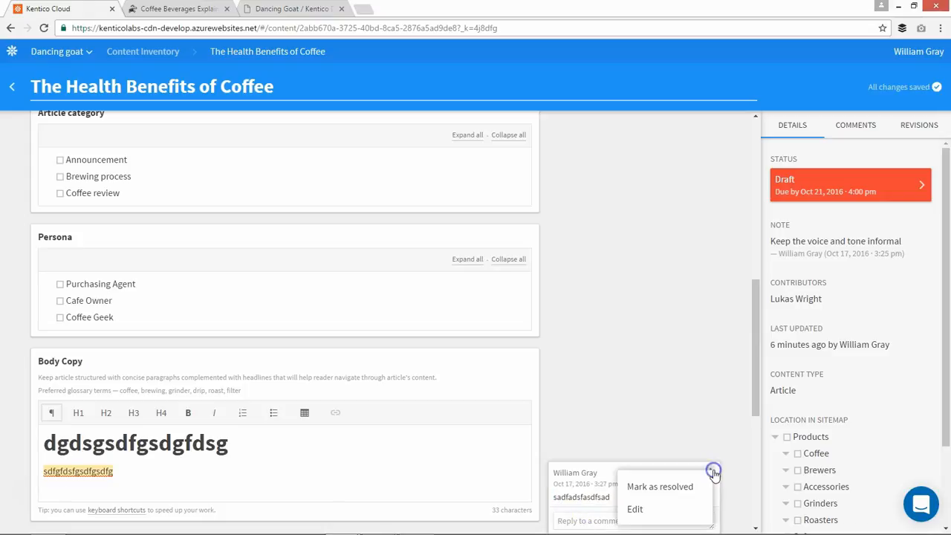
left_click(689, 487)
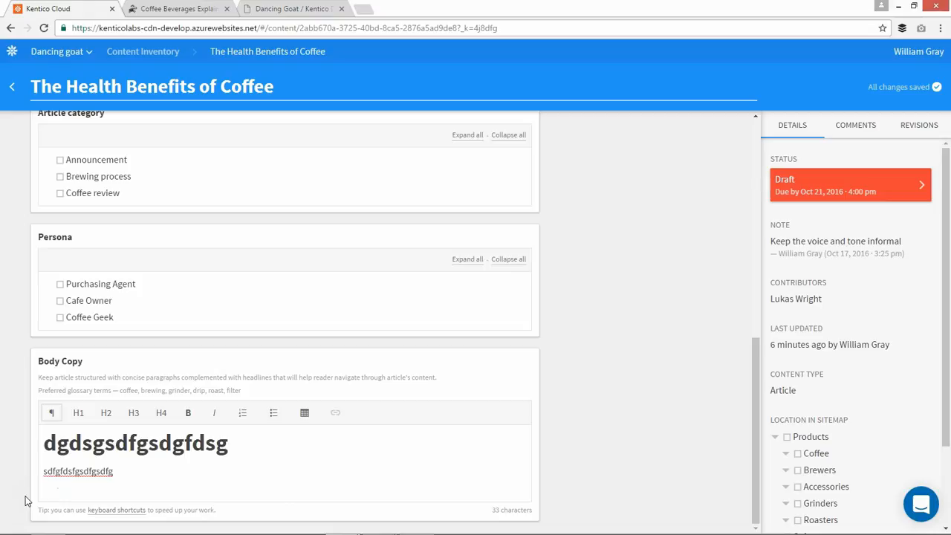
left_click(862, 121)
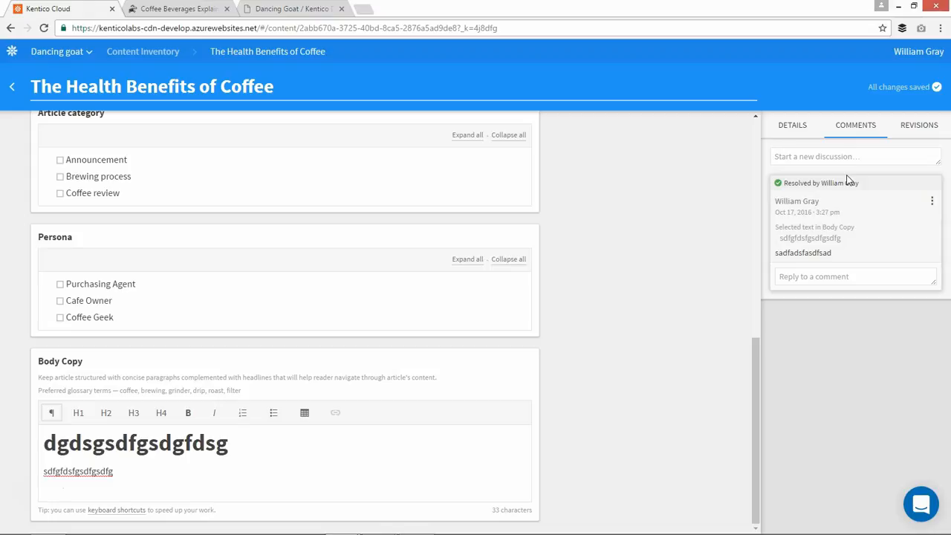
View the article's revisions and examine the Body Copy in the Draft revision from Oct 17, 2016, 3:25 pm
left_click(911, 130)
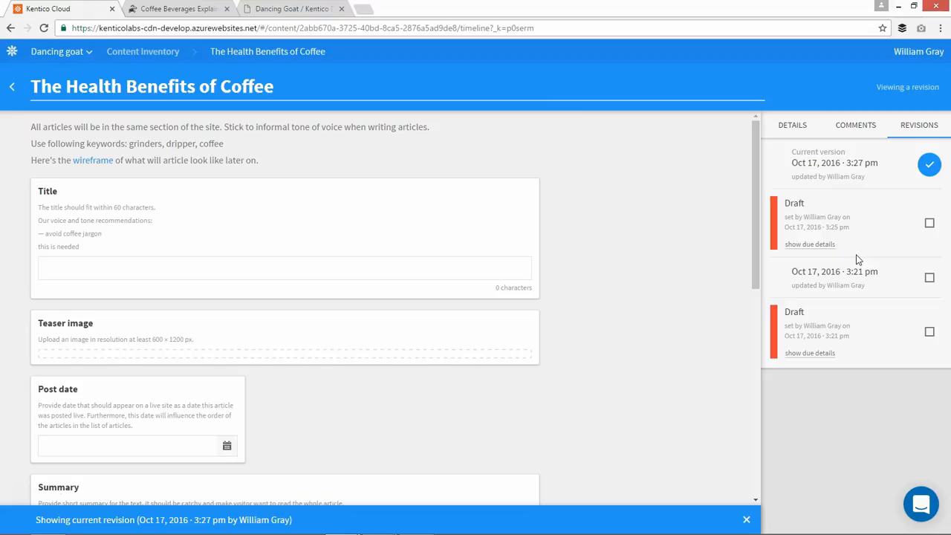
left_click(929, 223)
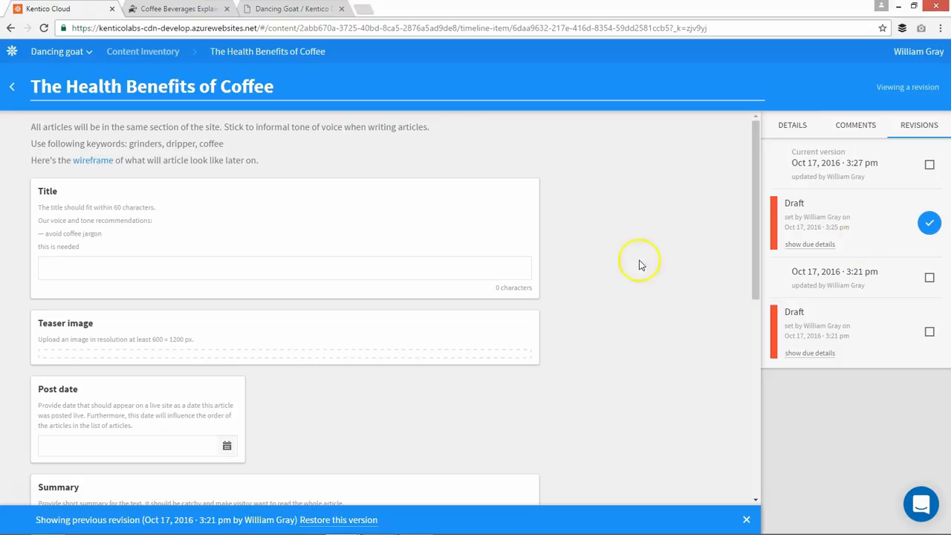
scroll(425, 263, "down", 10)
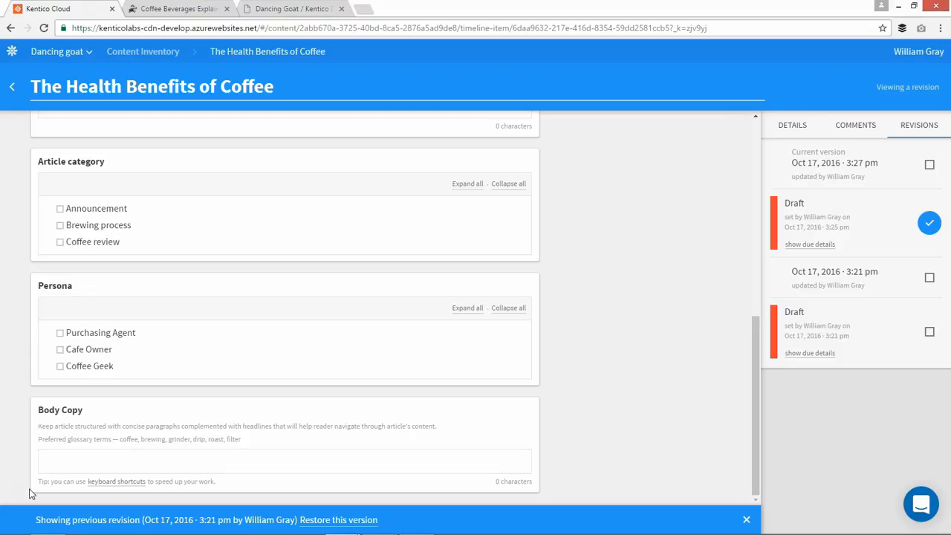
Return to the content inventory and filter it by the Approved for import status and a sitemap location
left_click(13, 58)
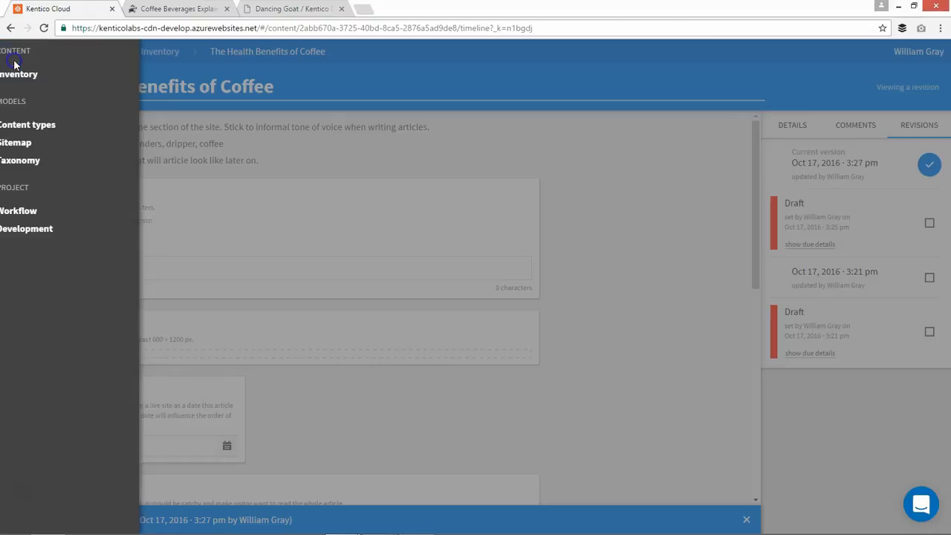
left_click(16, 74)
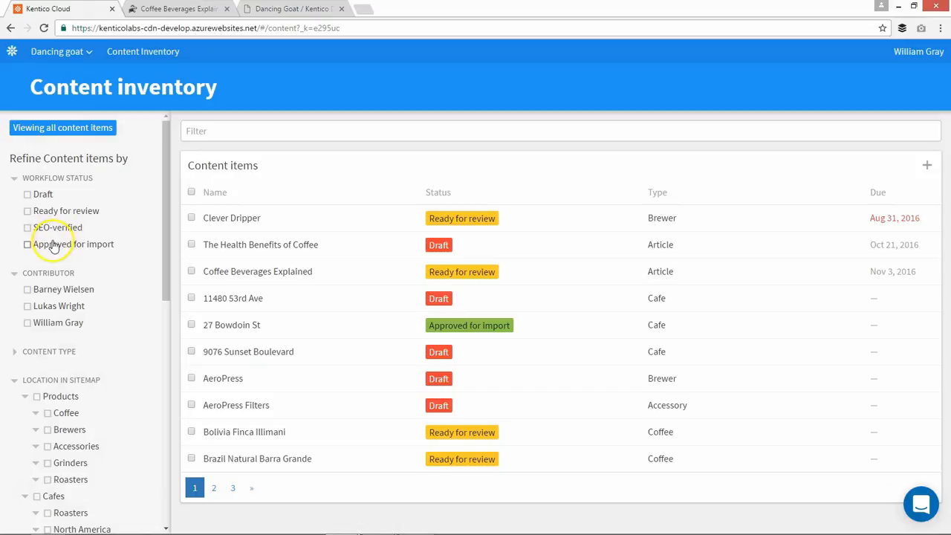
left_click(54, 244)
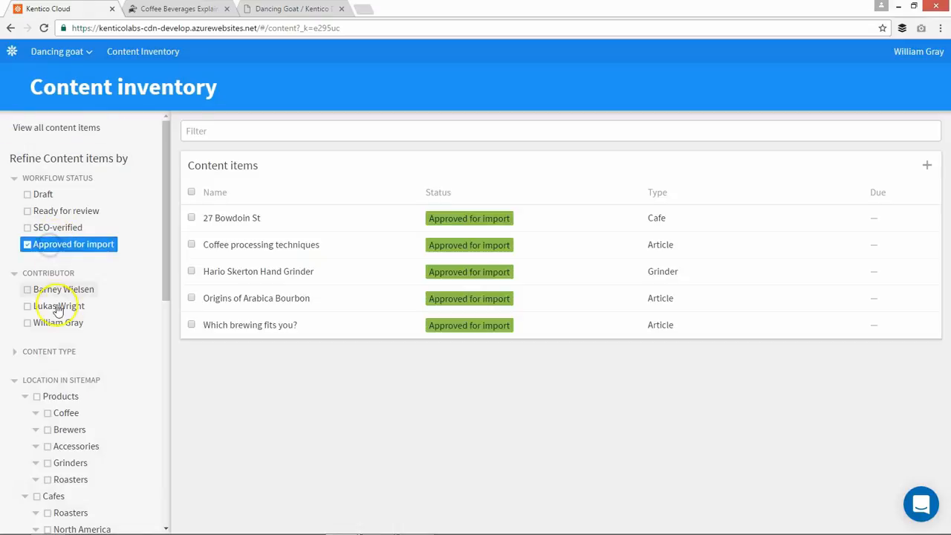
scroll(66, 399, "down", 3)
left_click(58, 461)
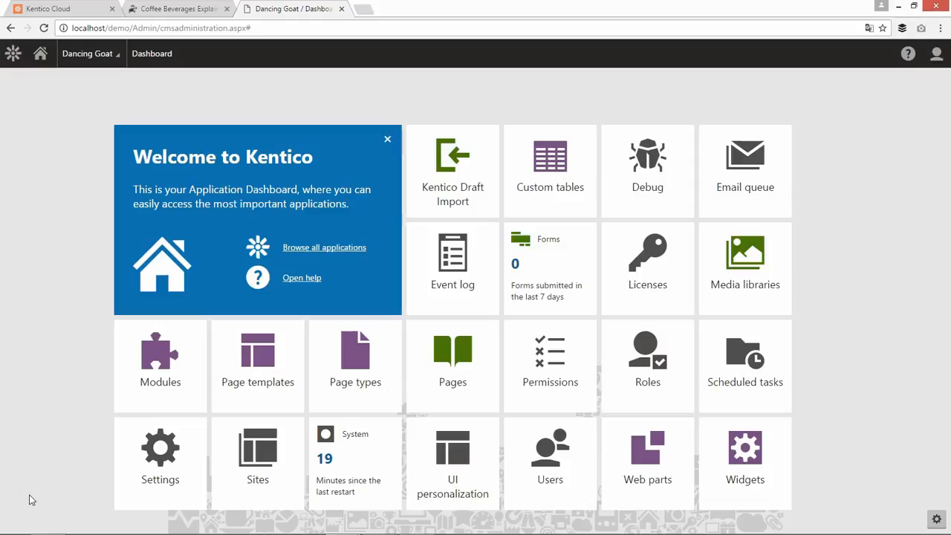
In the Kentico administration, view the Articles page under Pages and open the Kentico Draft Import application
left_click(465, 375)
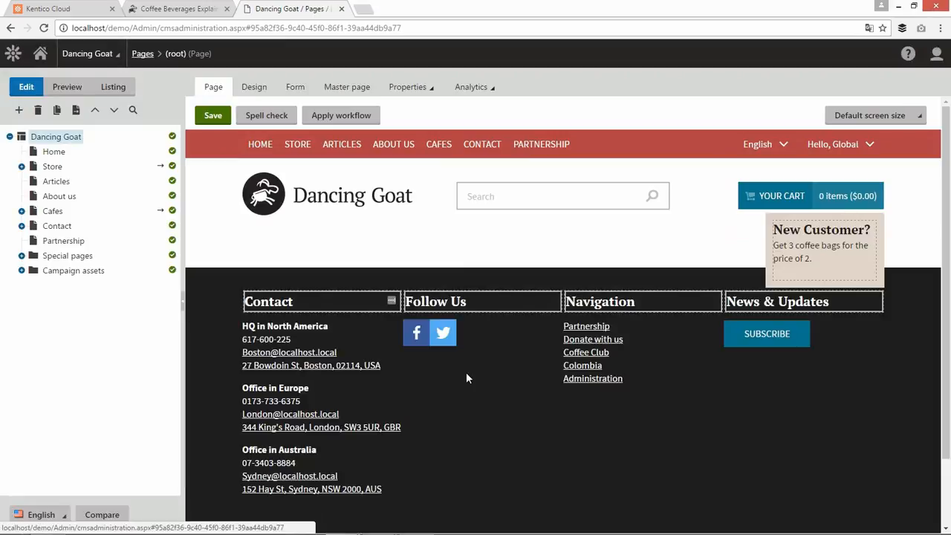
left_click(56, 181)
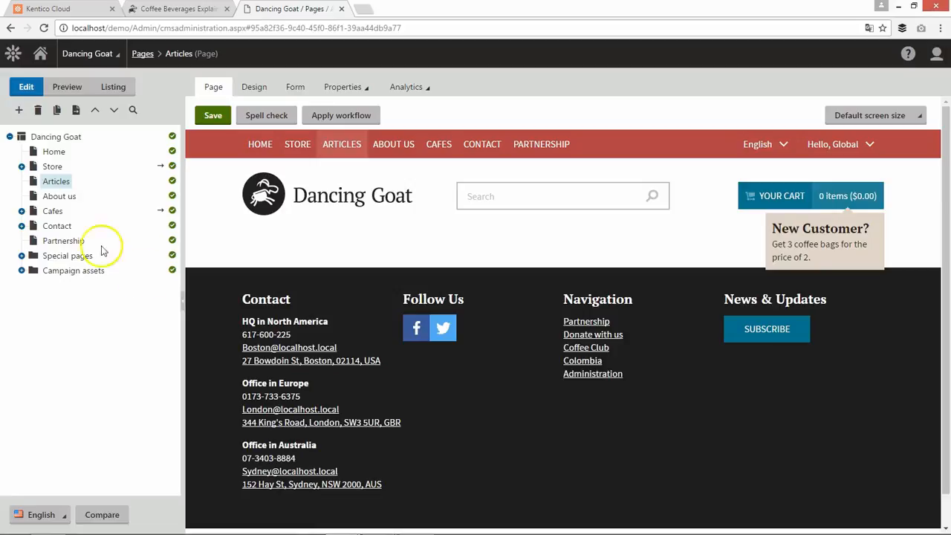
left_click(16, 59)
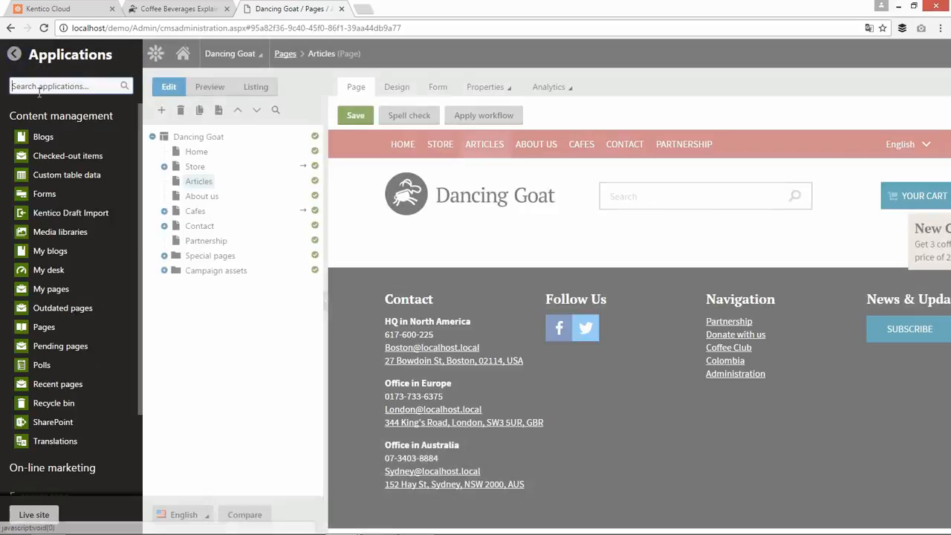
left_click(94, 215)
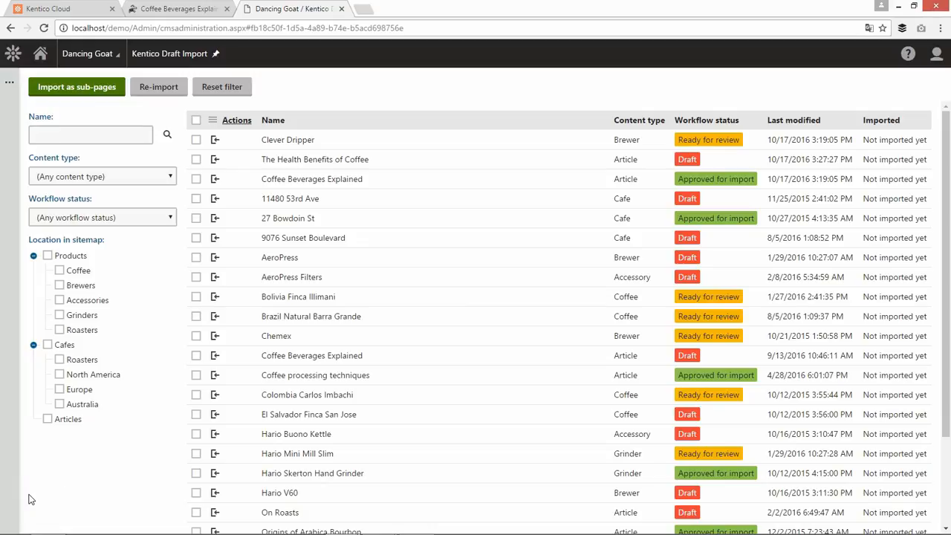
Filter the importable content items to the Articles sitemap location and the Approved for import workflow status
left_click(47, 419)
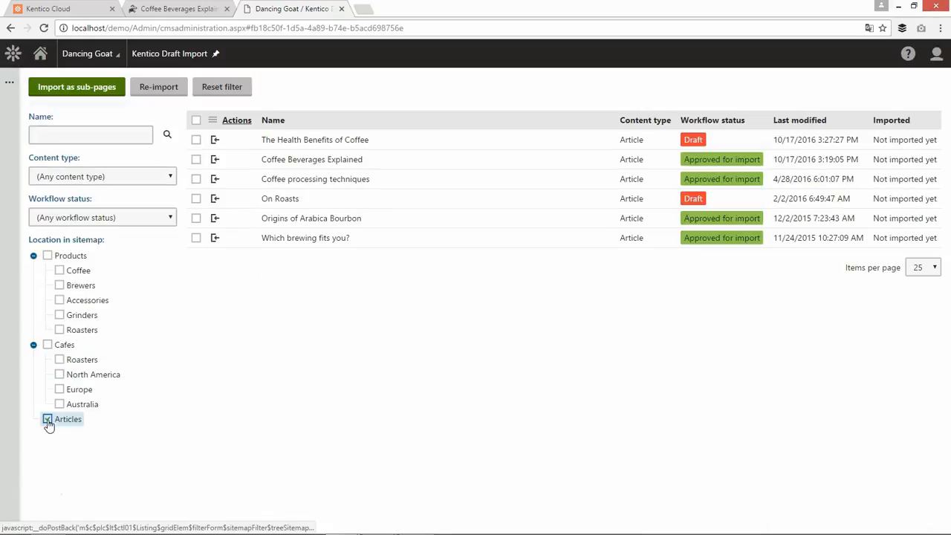
left_click(100, 217)
left_click(101, 283)
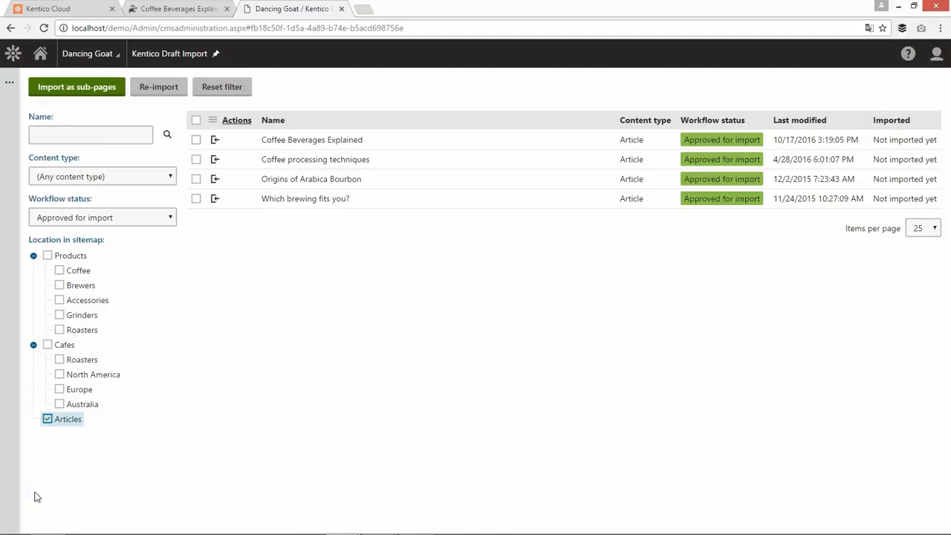
Start importing all the filtered articles as sub-pages and choose /Articles as their parent page
left_click(195, 120)
left_click(78, 91)
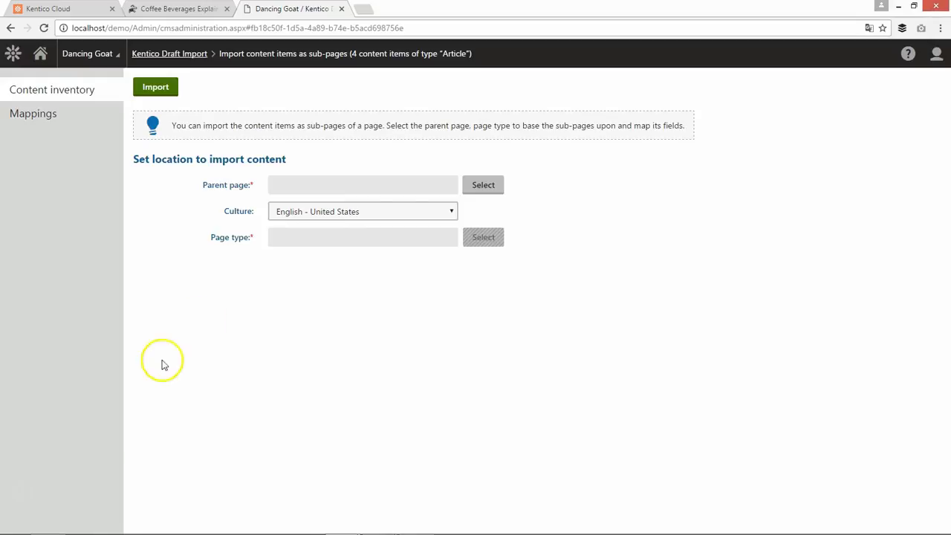
left_click(482, 189)
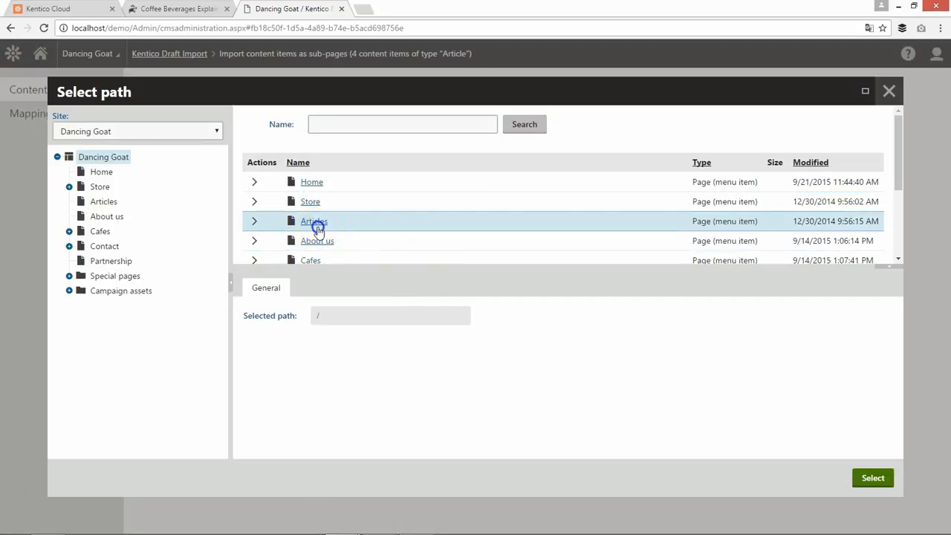
left_click(315, 223)
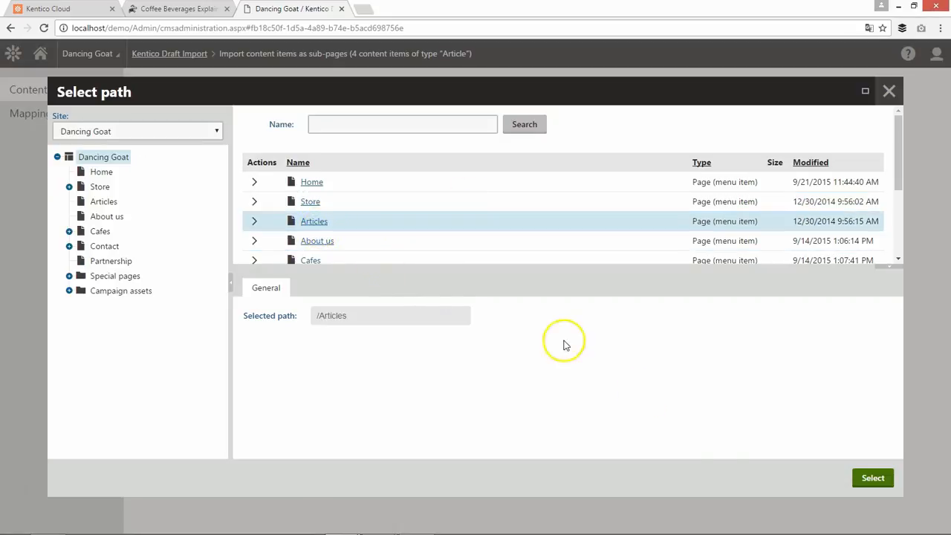
left_click(877, 480)
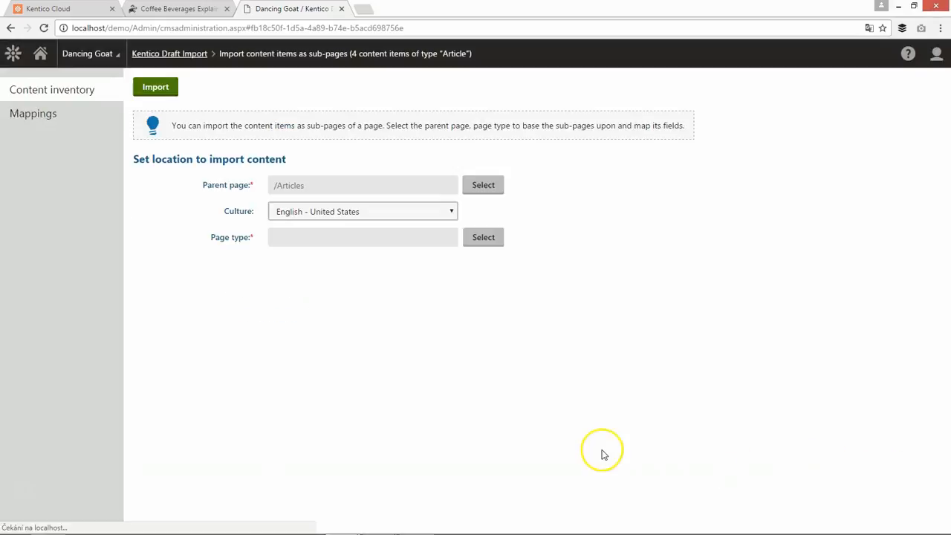
Set the culture to English - United States and the page type to Article (Dancing Goat), and run the import
left_click(340, 213)
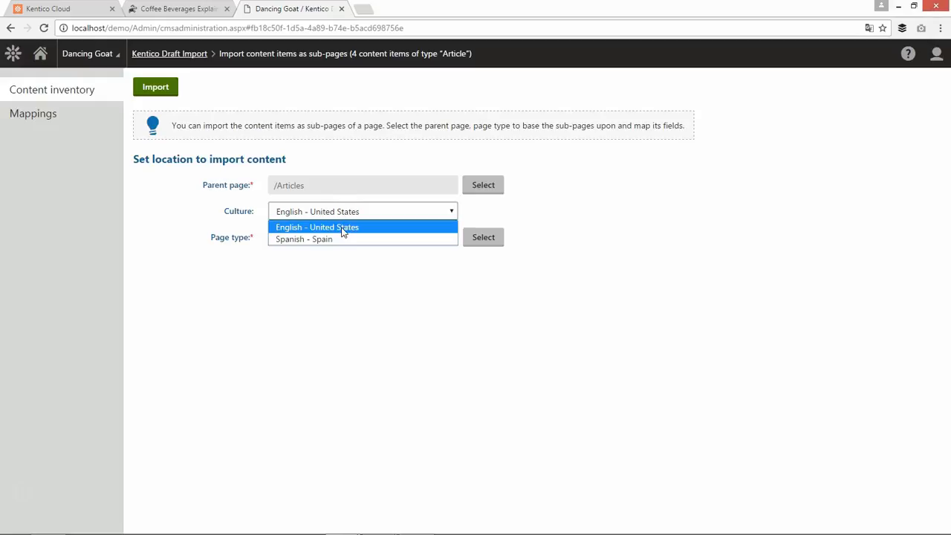
left_click(342, 229)
left_click(490, 248)
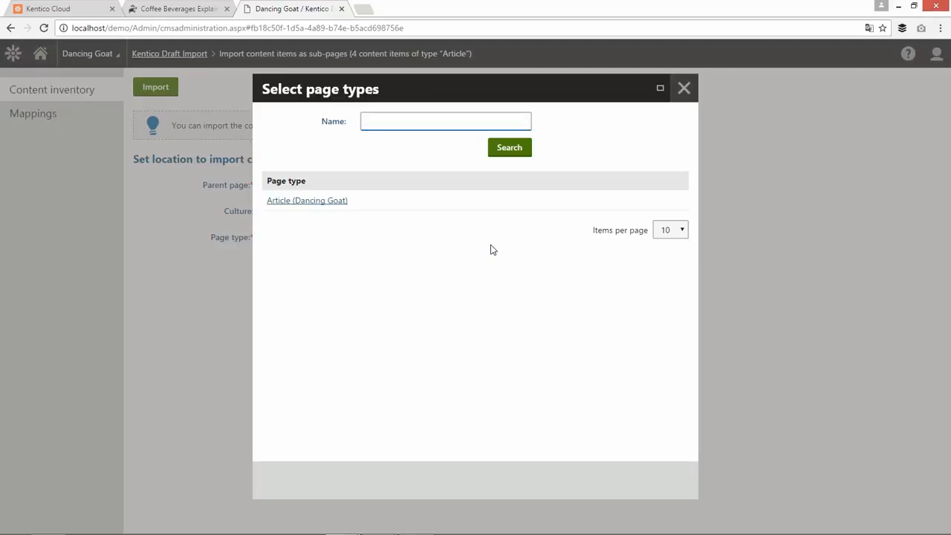
left_click(317, 202)
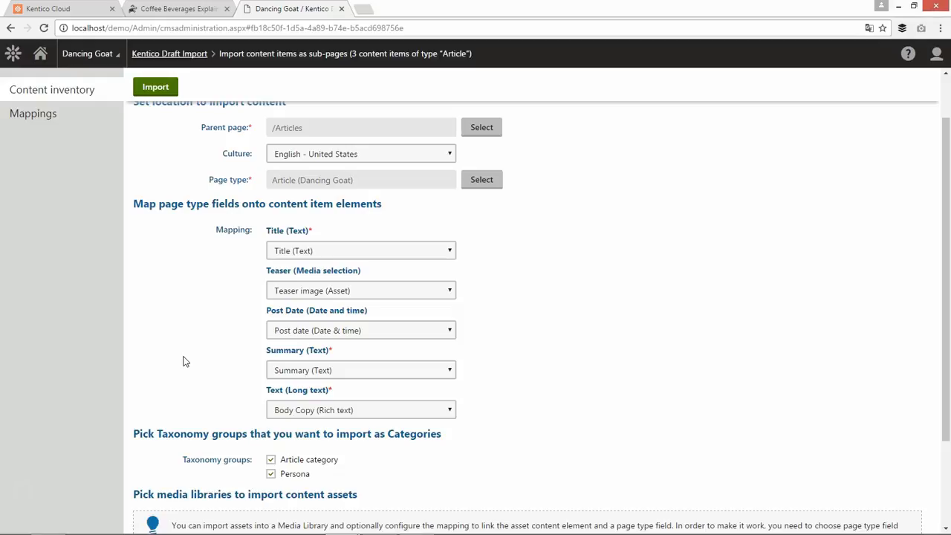
scroll(204, 356, "down", 3)
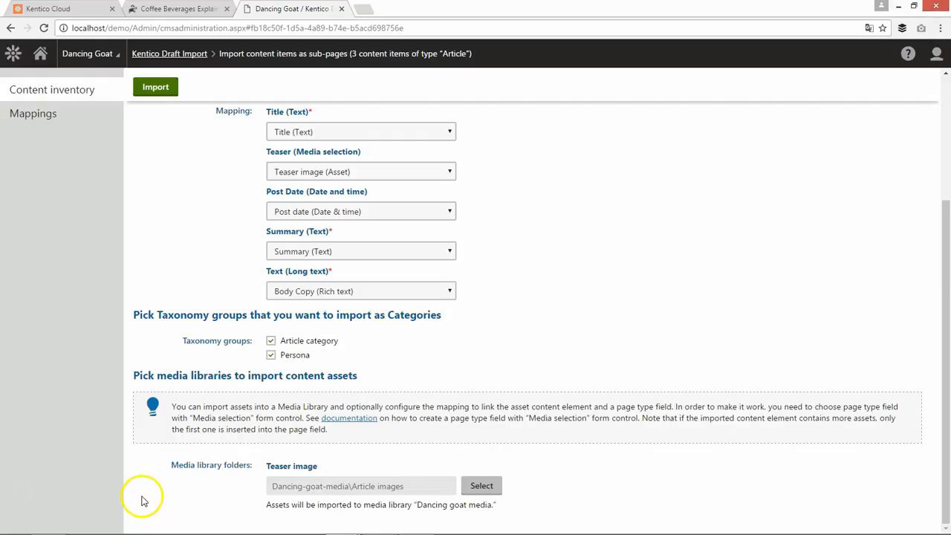
left_click(155, 91)
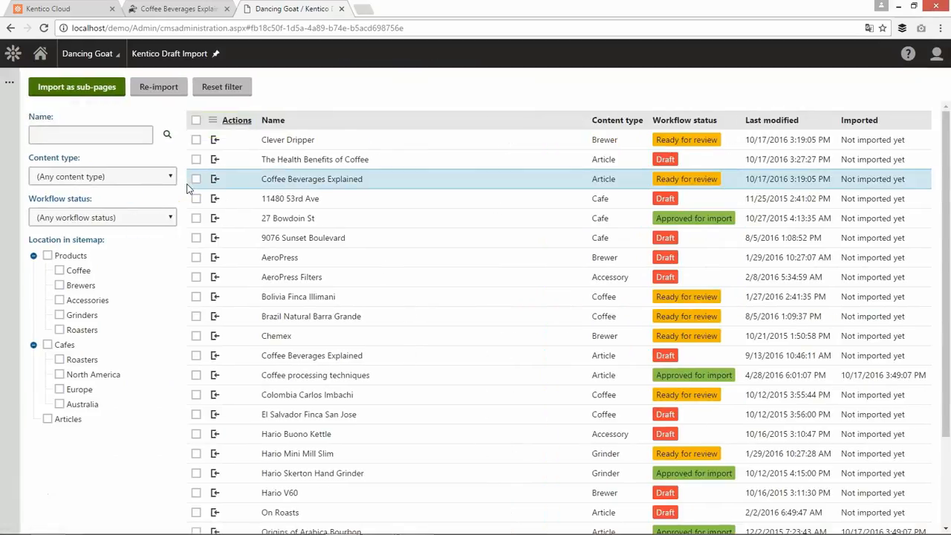
View the Articles page in the Pages application and open the Coffee processing techniques article
left_click(13, 54)
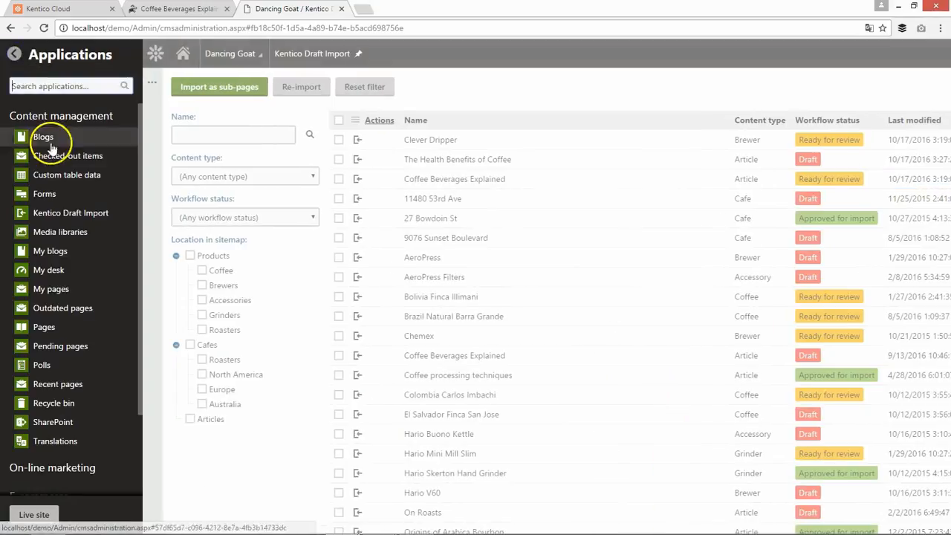
left_click(70, 331)
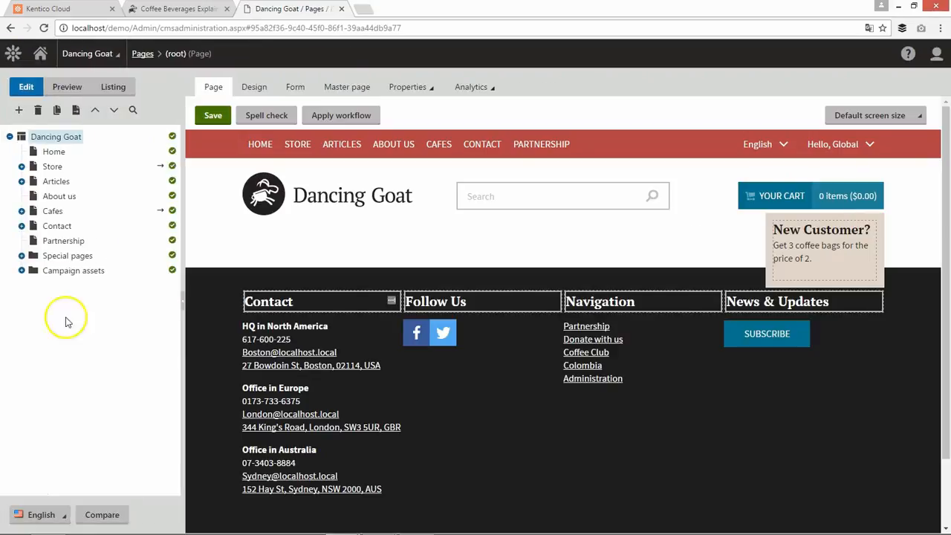
left_click(59, 183)
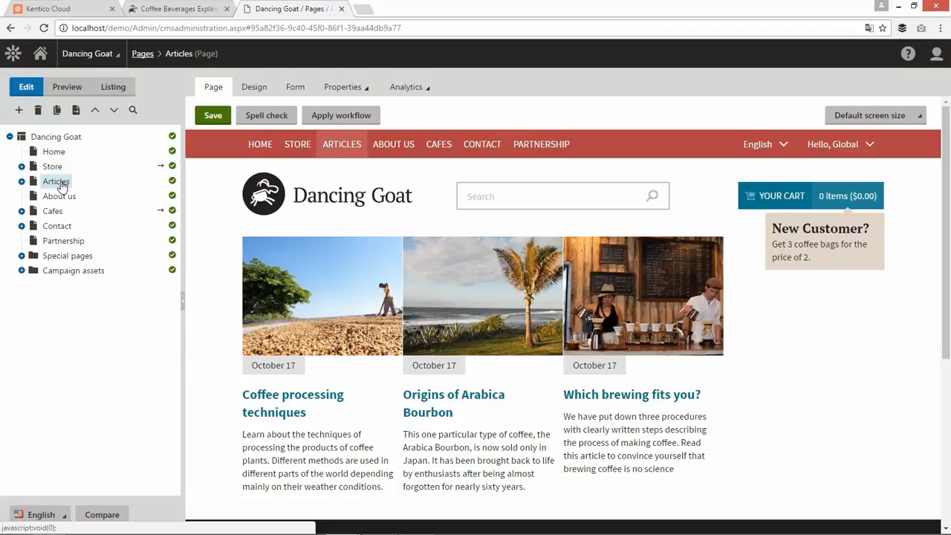
left_click(287, 396)
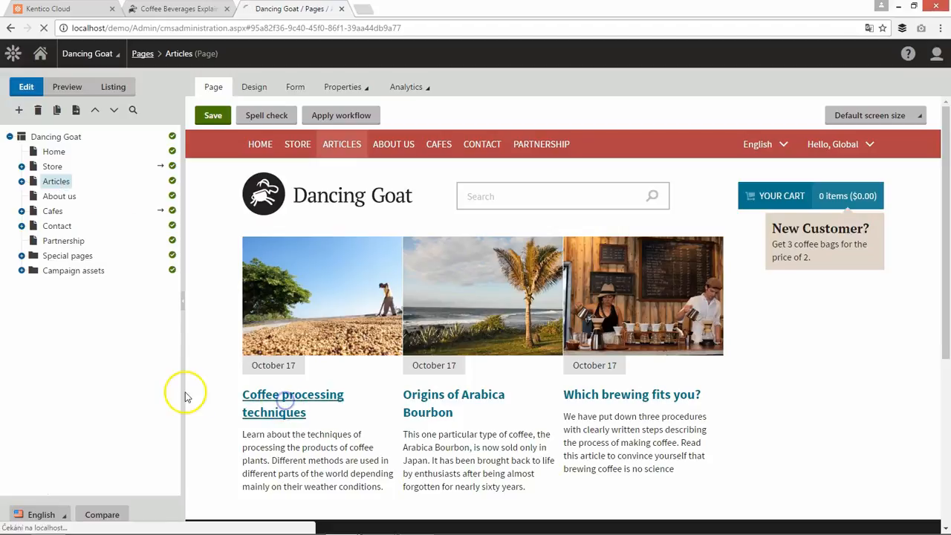